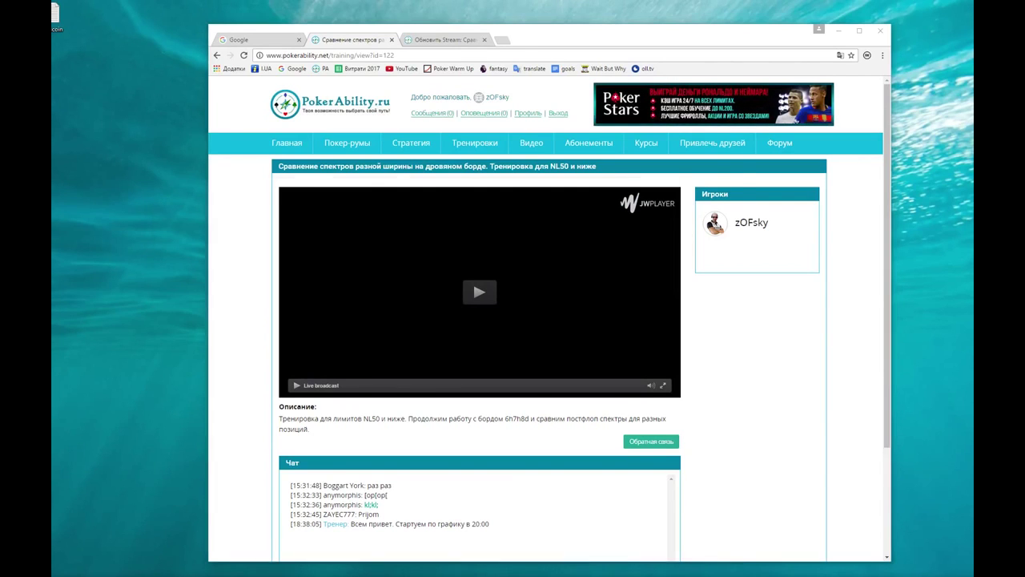
# Switch from the browser to the Simple Postflop window holding the 7h 6h 8d flop.
pyautogui.hotkey('alt', 'Tab')
pyautogui.moveTo(517, 120); pyautogui.dragTo(595, 120)
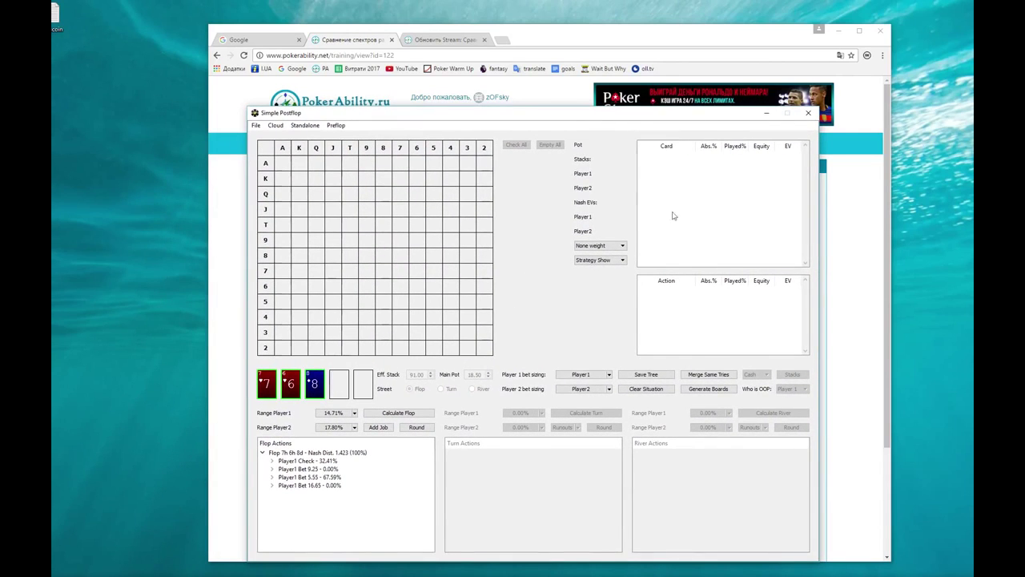
pyautogui.click(839, 29)
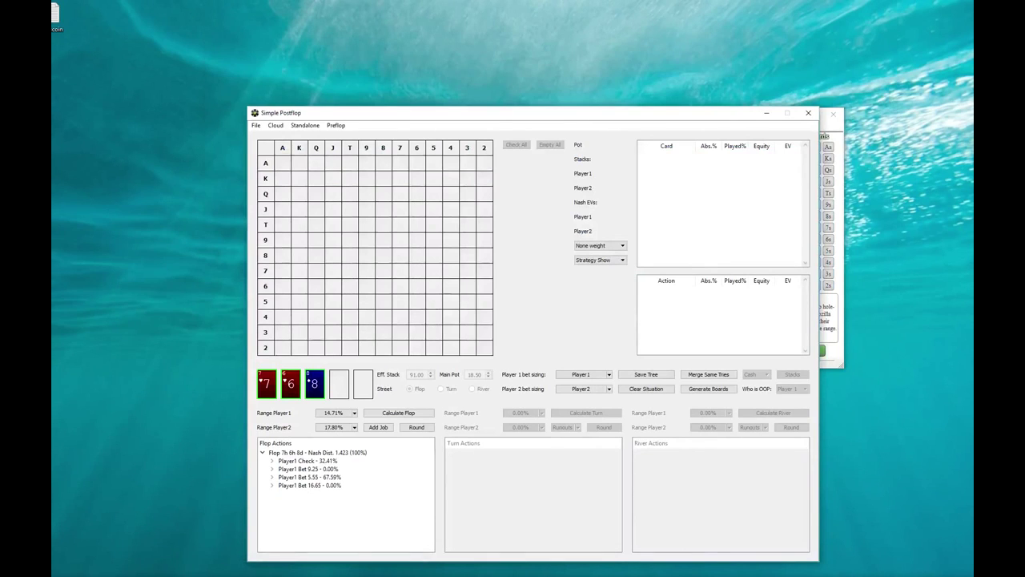
pyautogui.hotkey('alt', 'Tab')
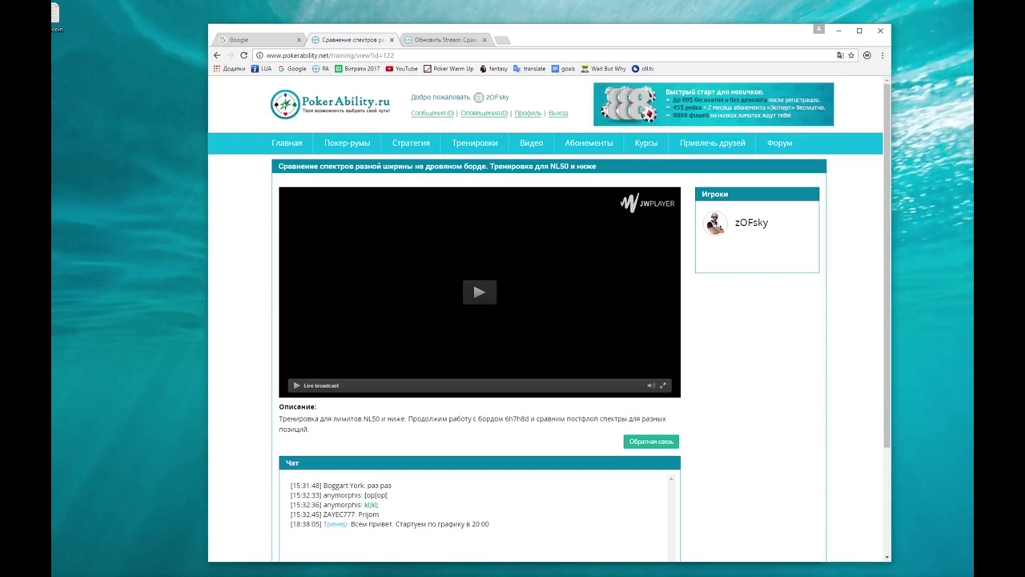
pyautogui.hotkey('alt', 'Tab')
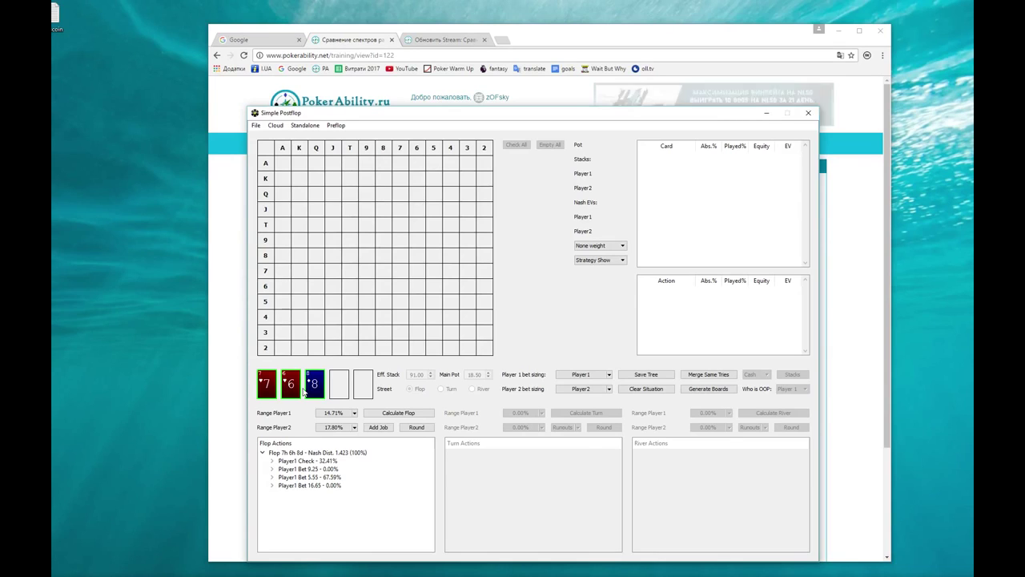
# Save the current situation in the Tren folder as "BTn vs 3bet 15%".
pyautogui.click(256, 126)
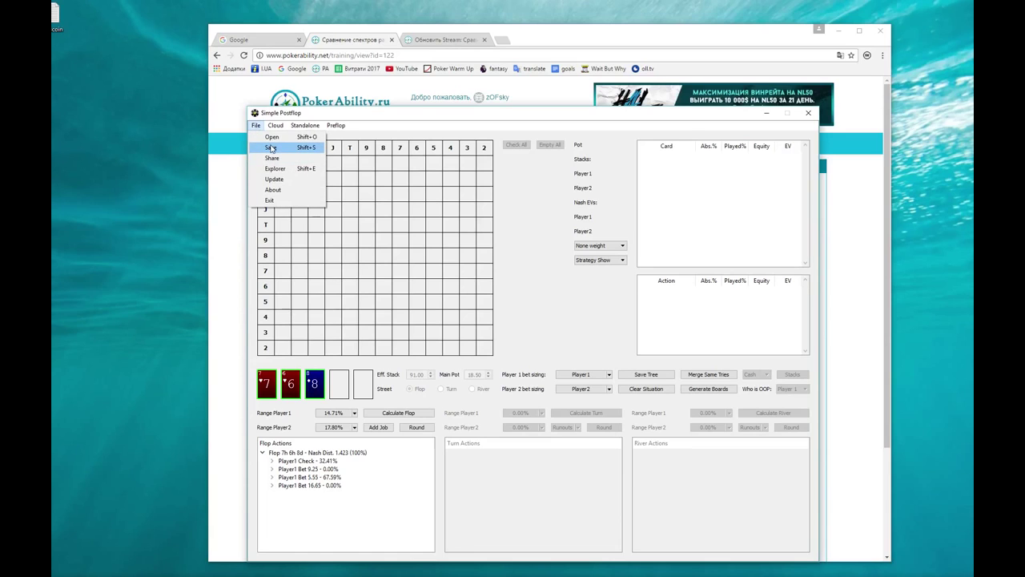
pyautogui.click(271, 149)
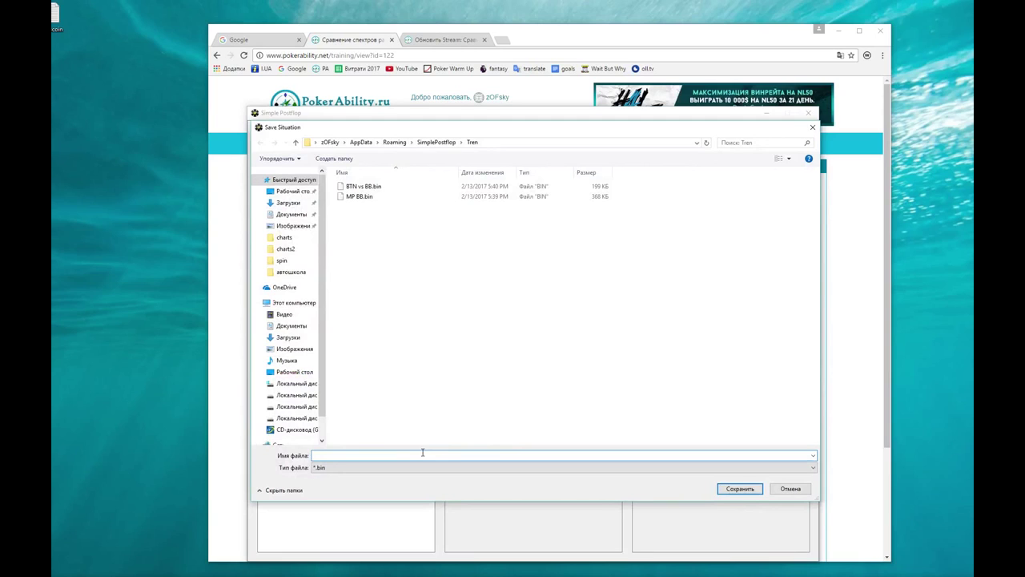
pyautogui.write('BTn vs ')
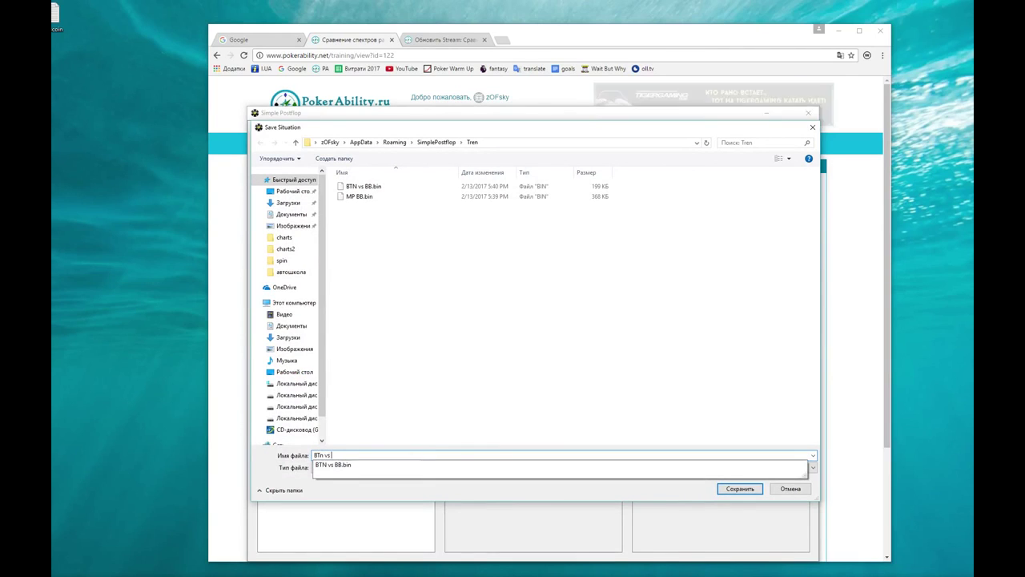
pyautogui.write('3bet 15%')
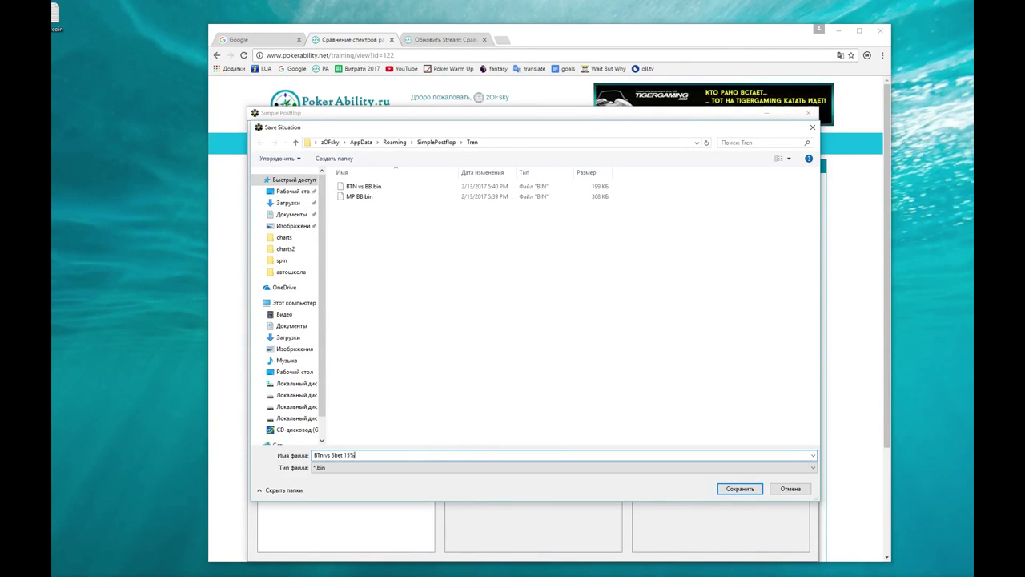
pyautogui.click(738, 489)
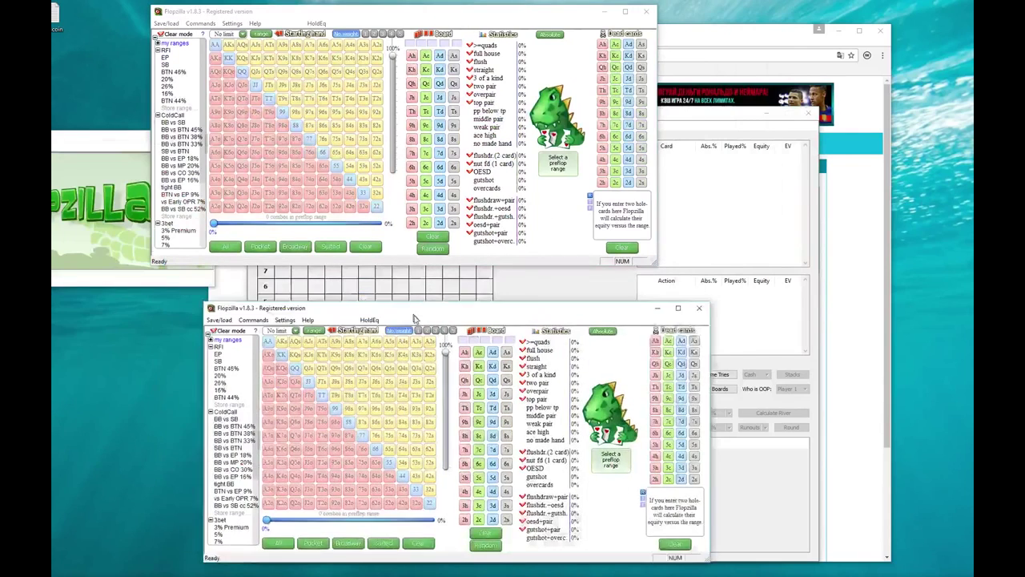
# Narrow the browser window and move it off the visible desktop, then shift the lower Flopzilla window aside.
pyautogui.click(688, 329)
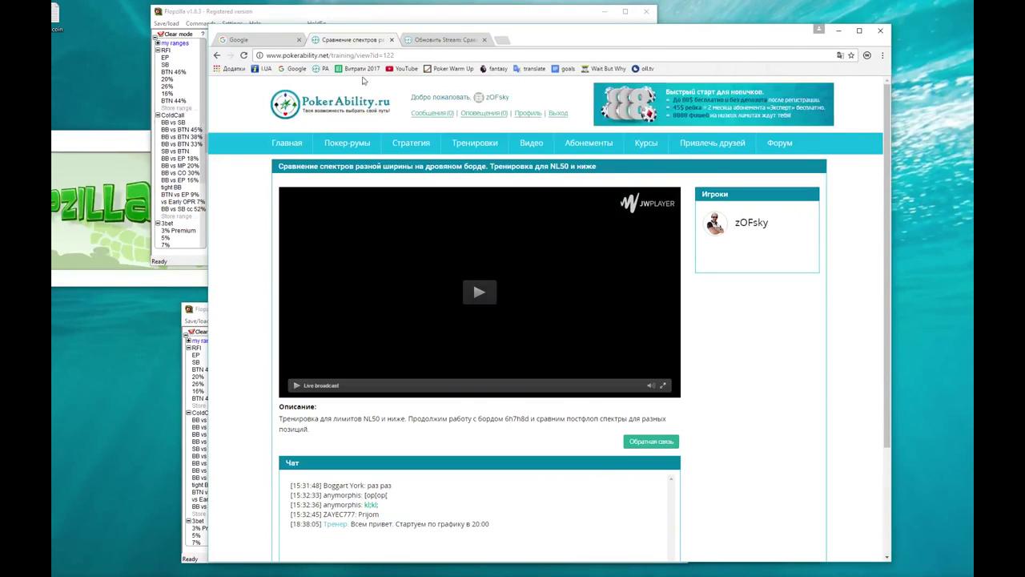
pyautogui.moveTo(891, 382); pyautogui.dragTo(542, 382)
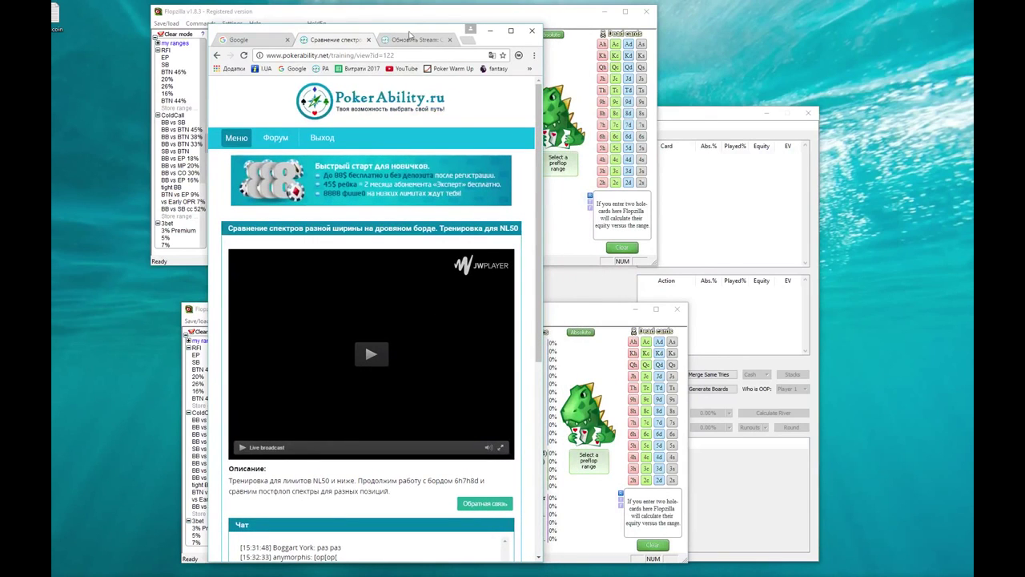
pyautogui.click(489, 30)
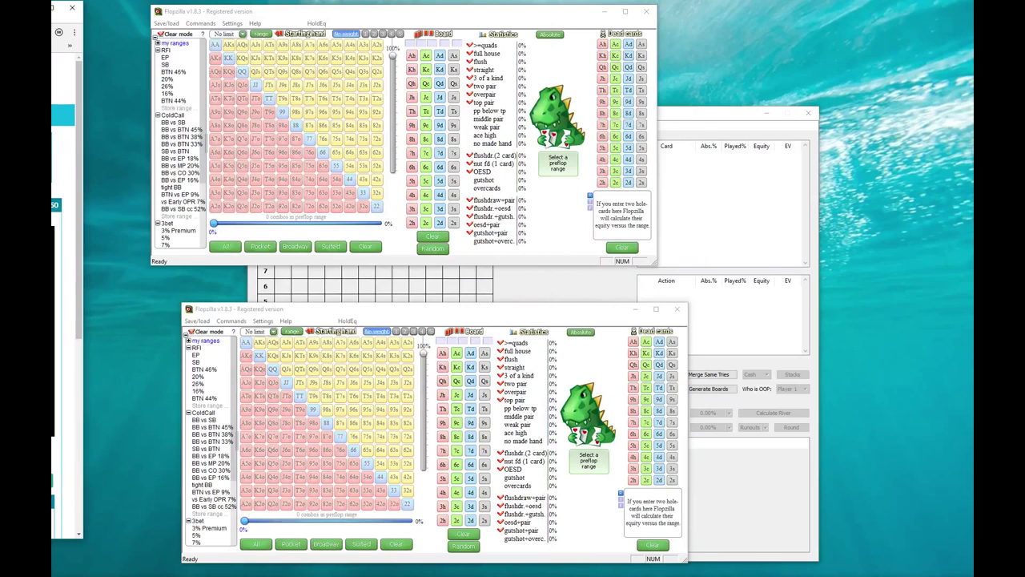
pyautogui.moveTo(88, 323); pyautogui.dragTo(52, 323)
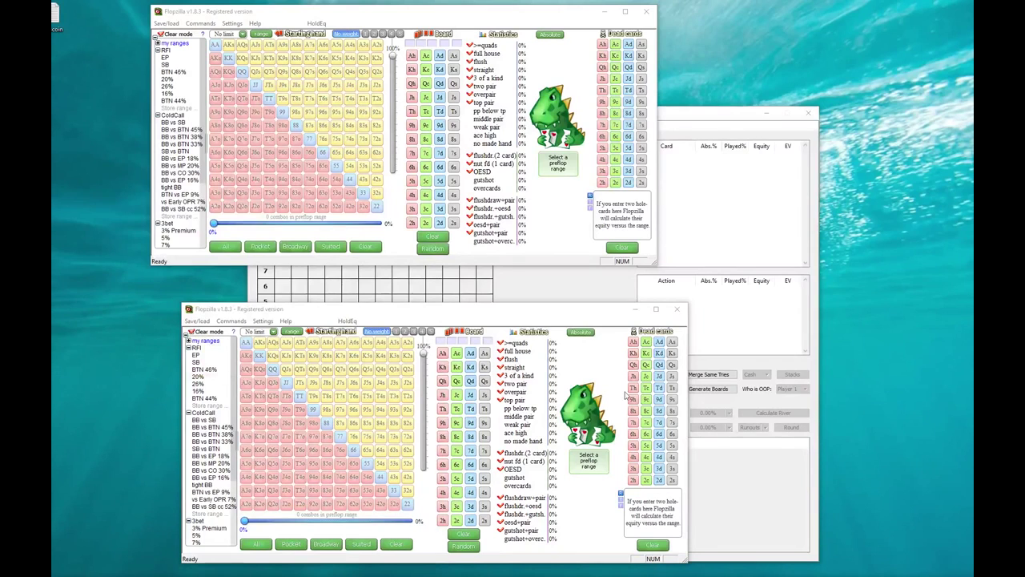
pyautogui.click(532, 322)
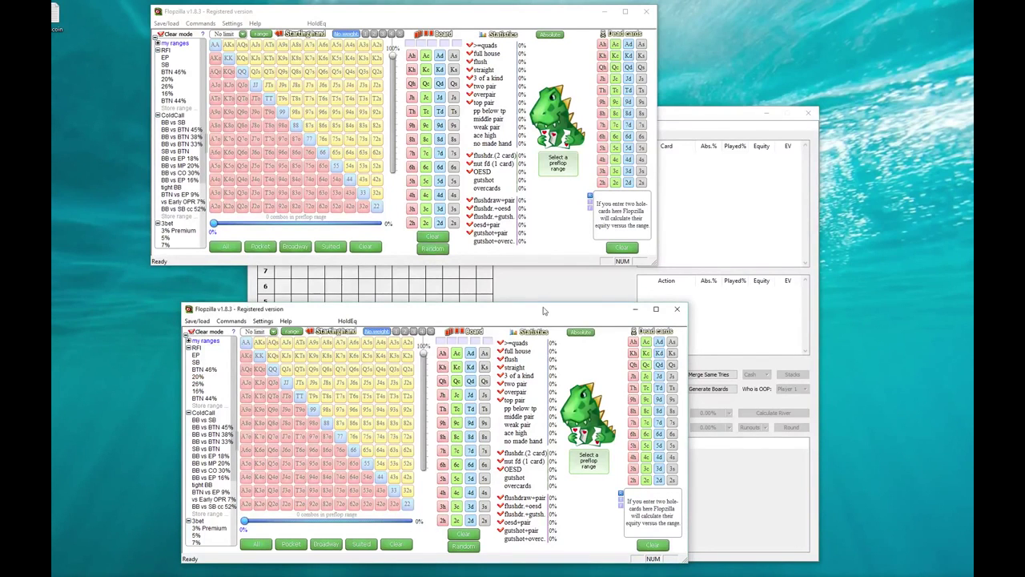
pyautogui.moveTo(545, 311); pyautogui.dragTo(659, 298)
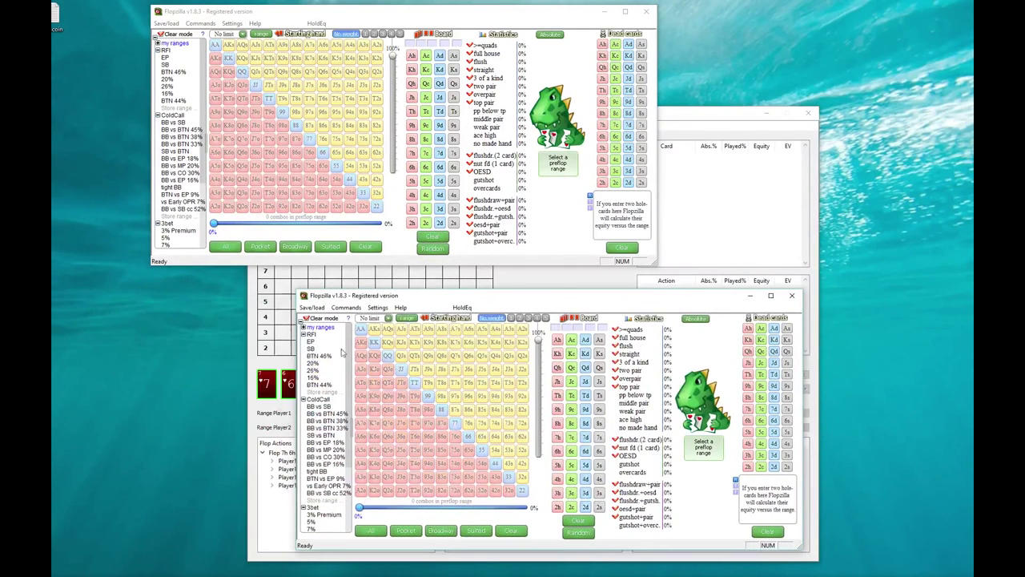
# In Simple Postflop, open the saved situation MP BB.bin from the SimplePostflop Tren folder.
pyautogui.click(524, 287)
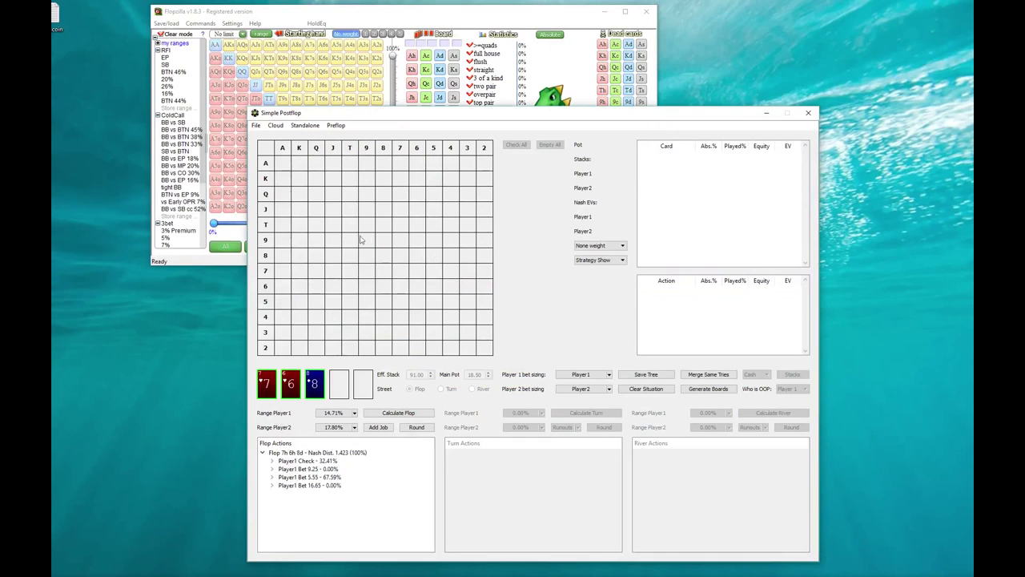
pyautogui.click(256, 126)
pyautogui.click(263, 139)
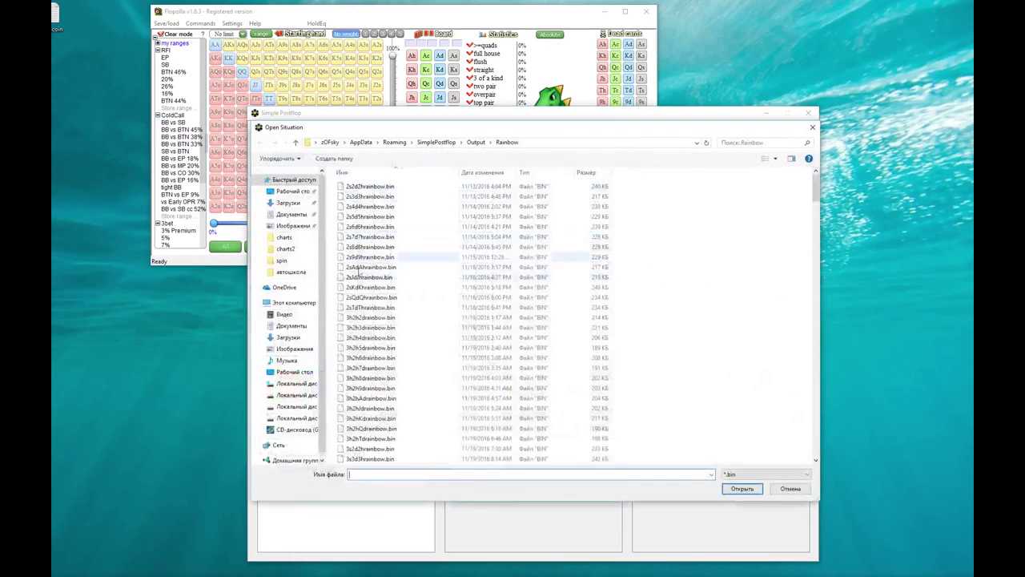
pyautogui.click(437, 143)
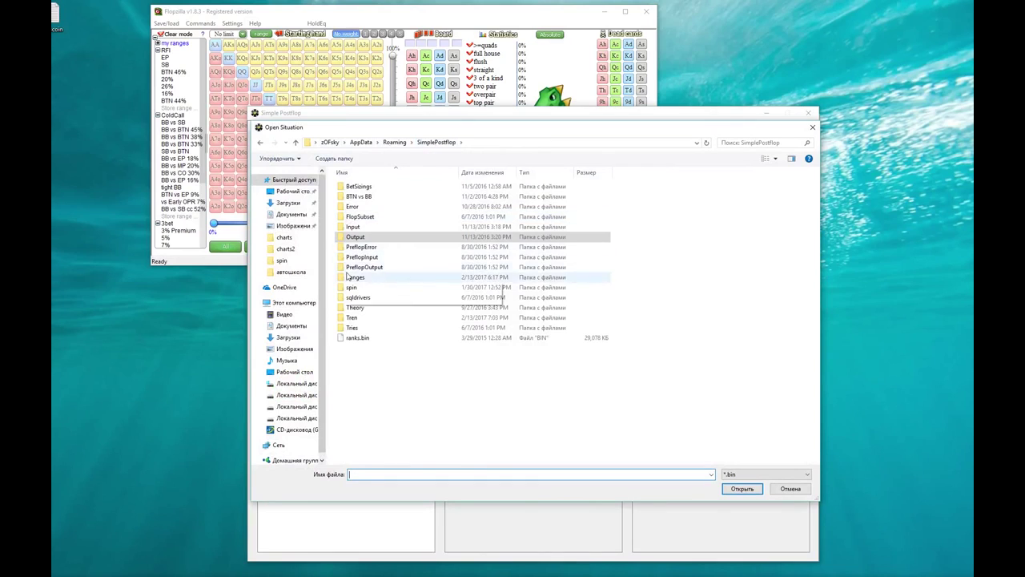
pyautogui.doubleClick(353, 318)
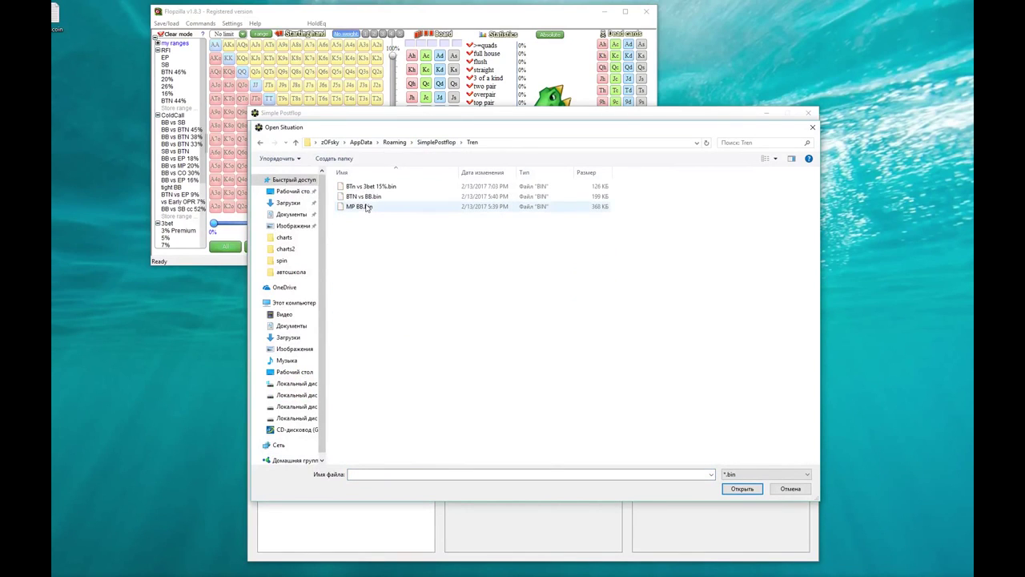
pyautogui.doubleClick(359, 206)
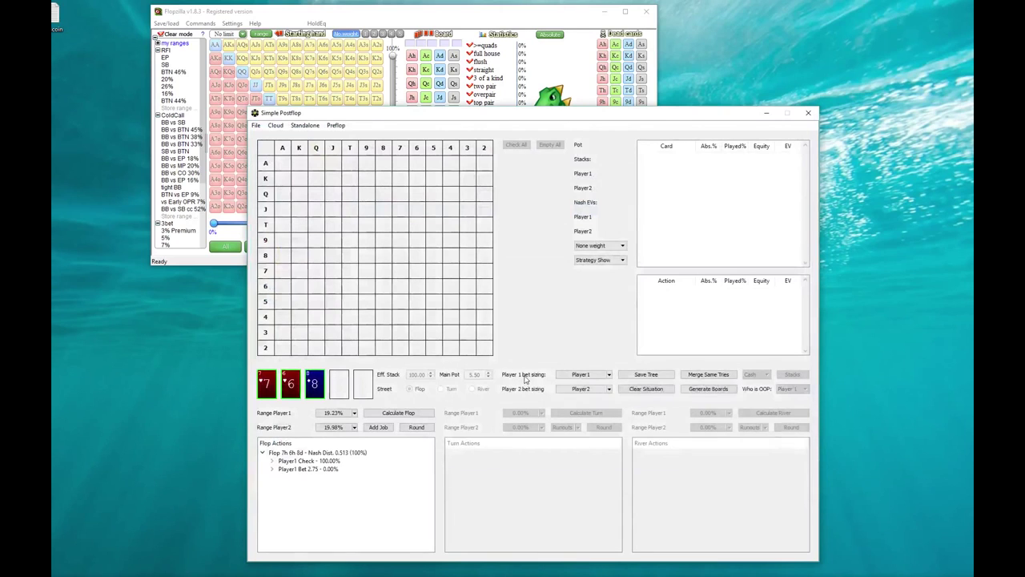
# Copy Player 1's preflop range from Simple Postflop and import it into the upper Flopzilla window.
pyautogui.click(332, 427)
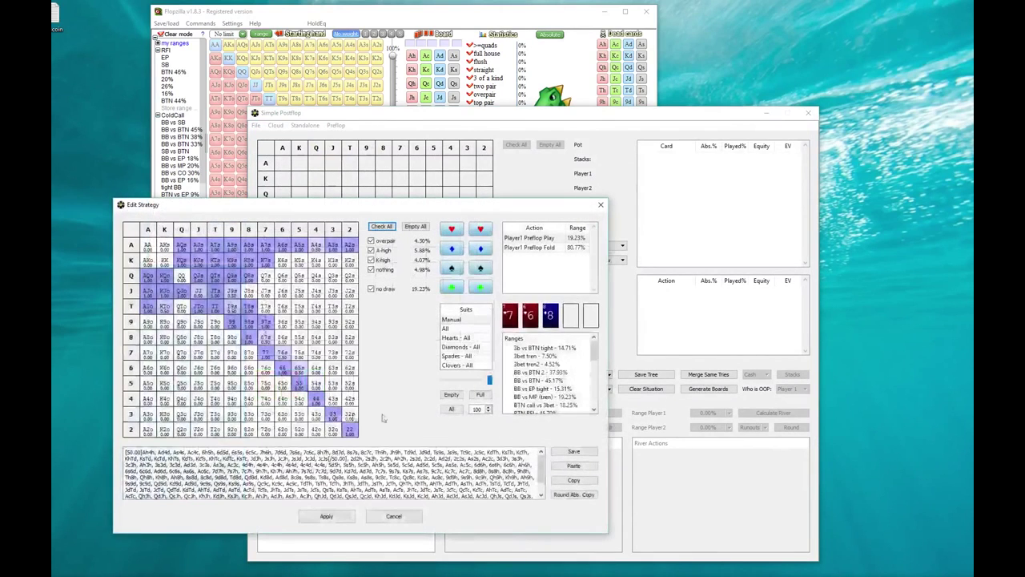
pyautogui.click(574, 480)
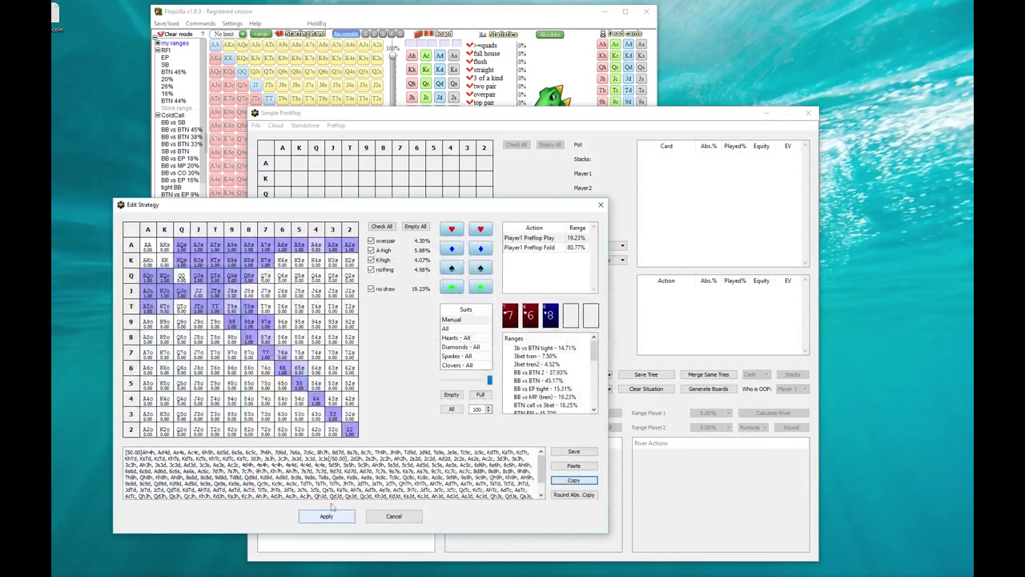
pyautogui.click(439, 16)
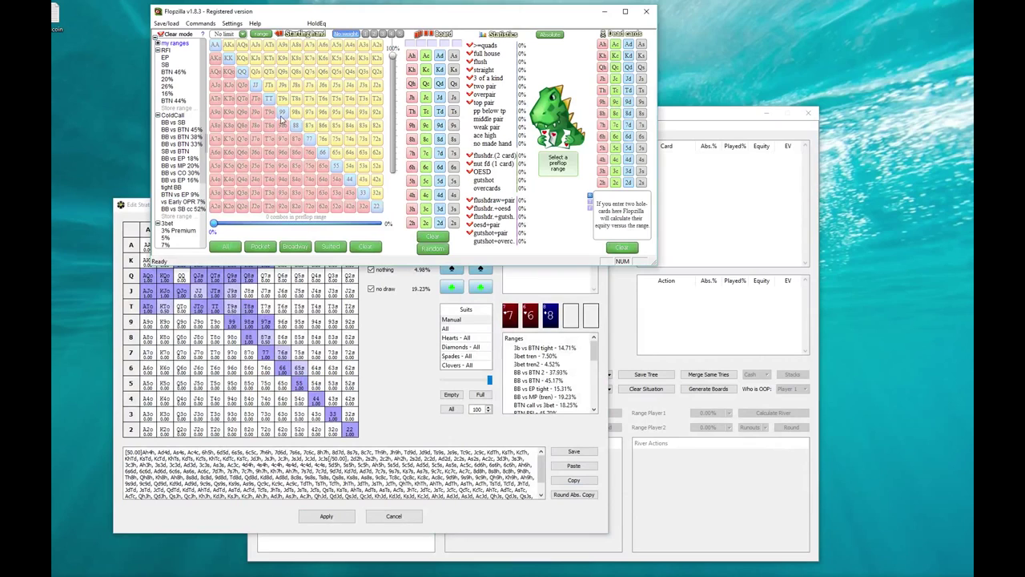
pyautogui.click(260, 35)
pyautogui.hotkey('ctrl', 'v')
pyautogui.click(386, 151)
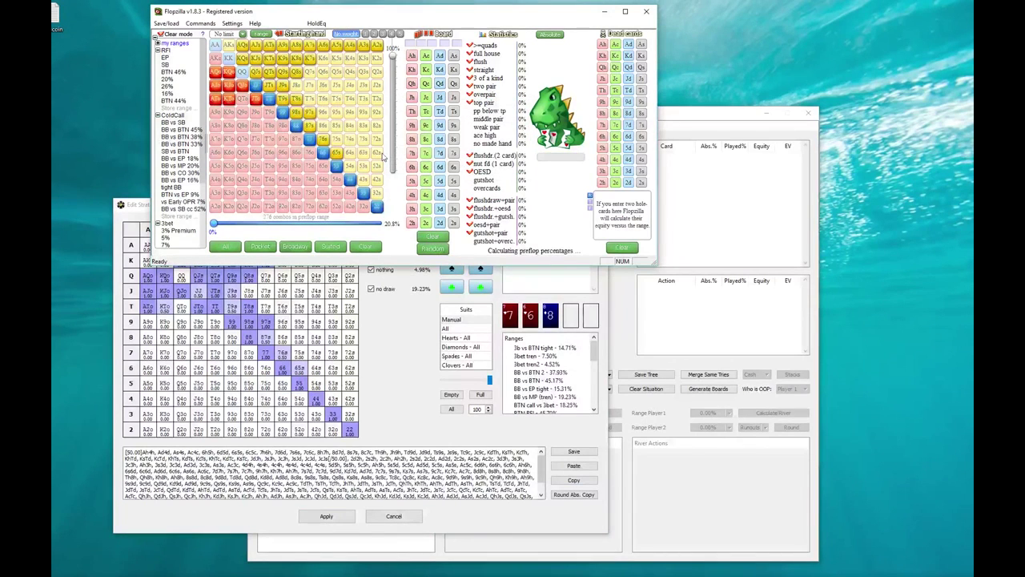
# Apply a 50% weight to the half-frequency hands in the upper Flopzilla range, including A4s, T9s, 87s, 76s and 65s, and close the strategy editor.
pyautogui.click(413, 382)
pyautogui.moveTo(376, 210); pyautogui.dragTo(661, 286)
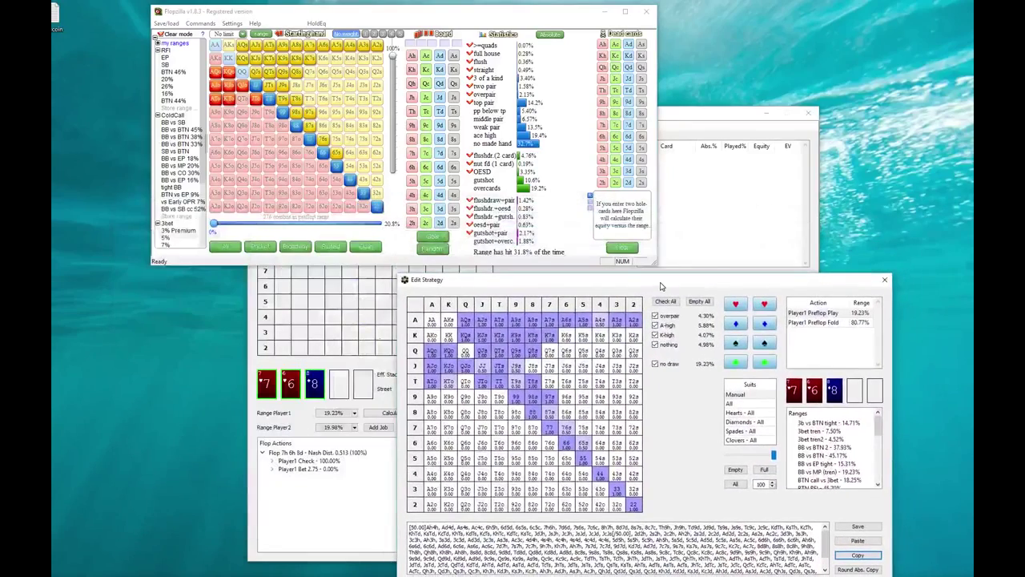
pyautogui.click(366, 36)
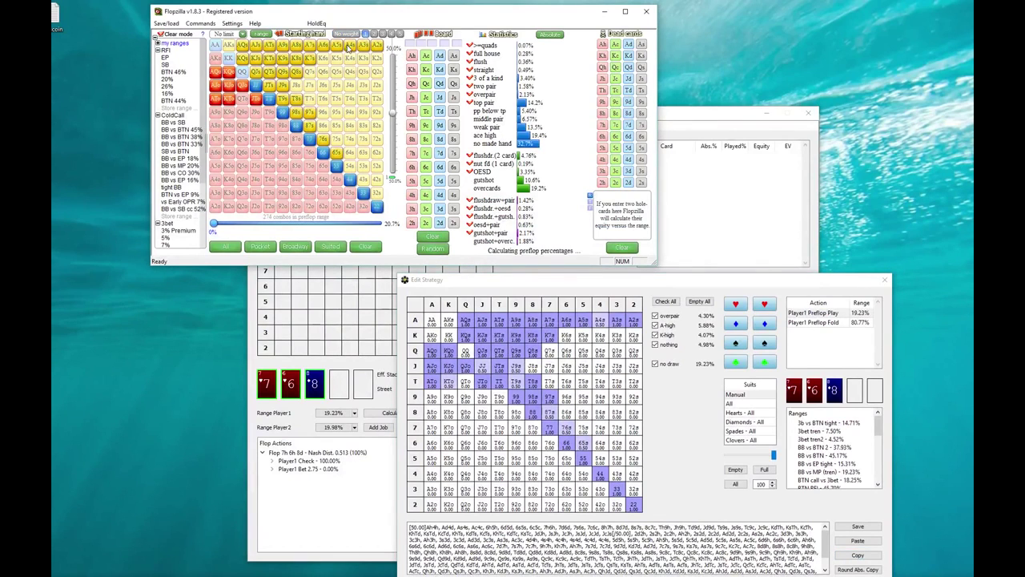
pyautogui.click(215, 125)
pyautogui.click(214, 126)
pyautogui.click(336, 156)
pyautogui.click(312, 132)
pyautogui.click(281, 102)
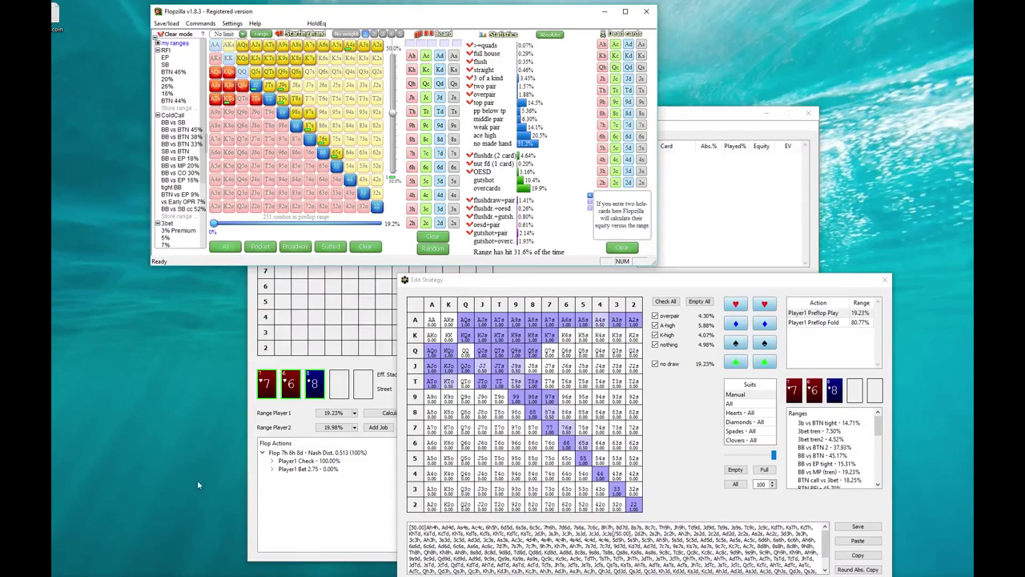
pyautogui.click(886, 279)
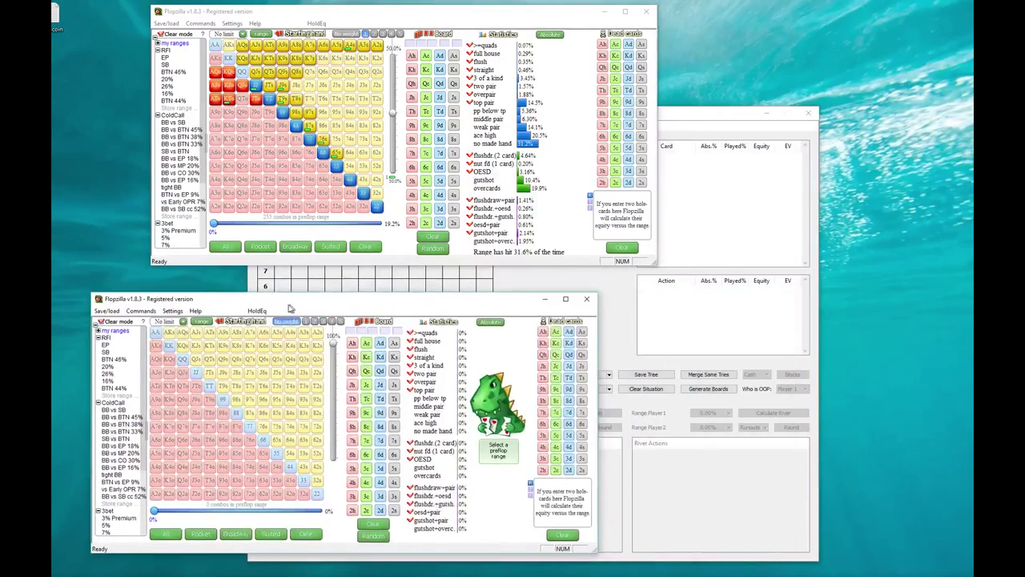
# Copy Player 2's preflop range from Simple Postflop and import it into the lower Flopzilla window.
pyautogui.click(606, 306)
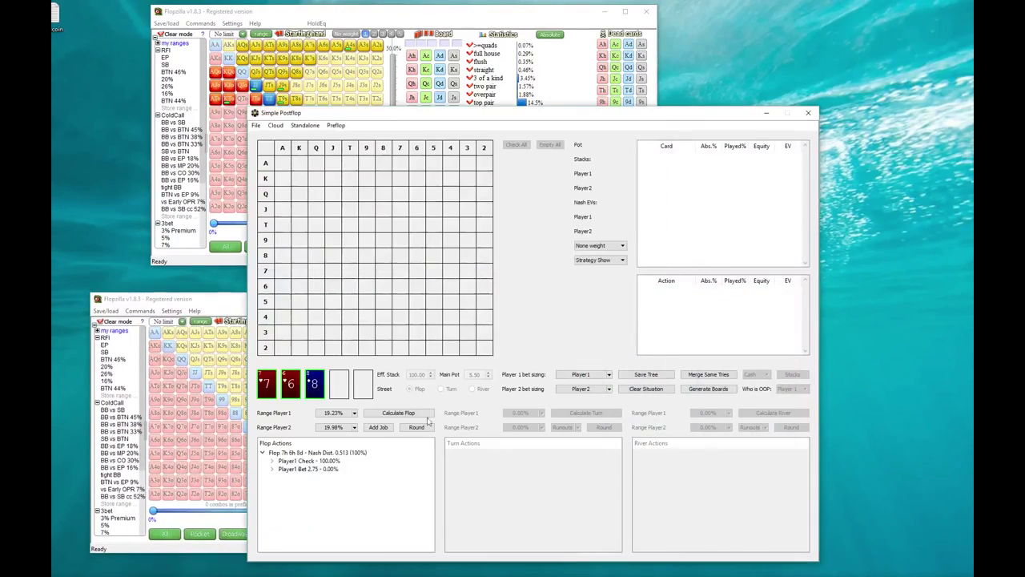
pyautogui.click(342, 433)
pyautogui.click(569, 483)
pyautogui.click(319, 519)
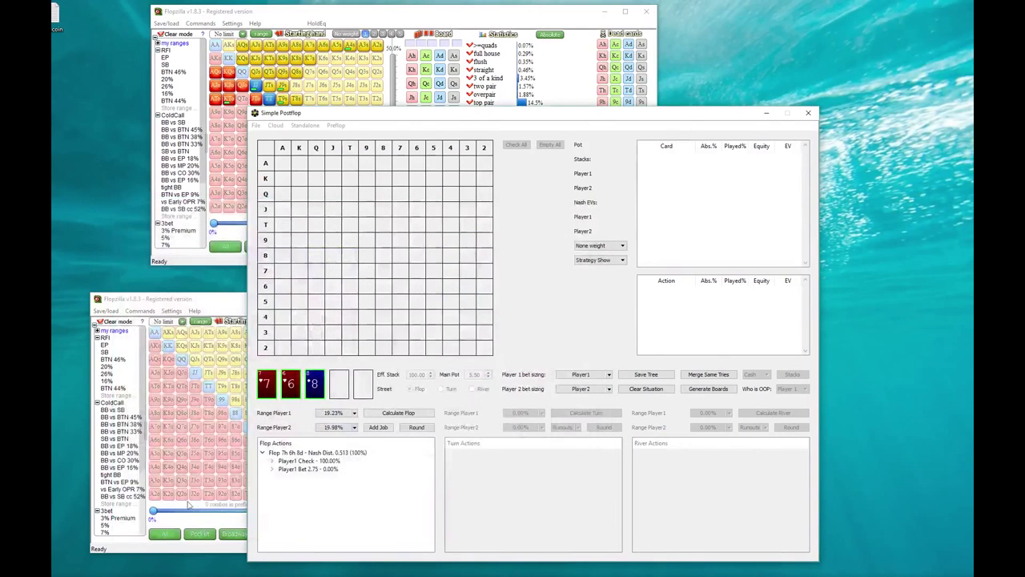
pyautogui.click(201, 322)
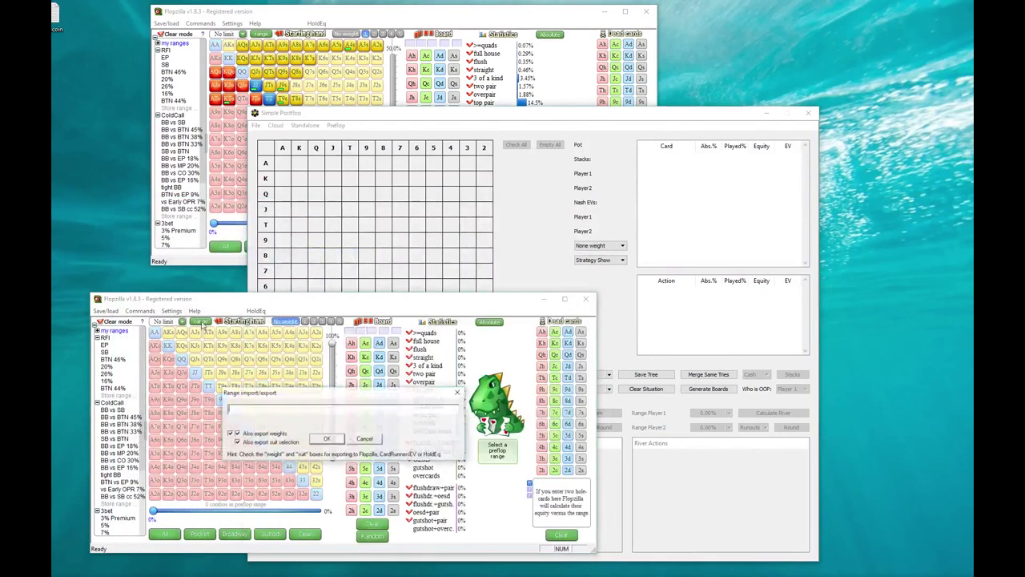
pyautogui.rightClick(259, 412)
pyautogui.click(284, 455)
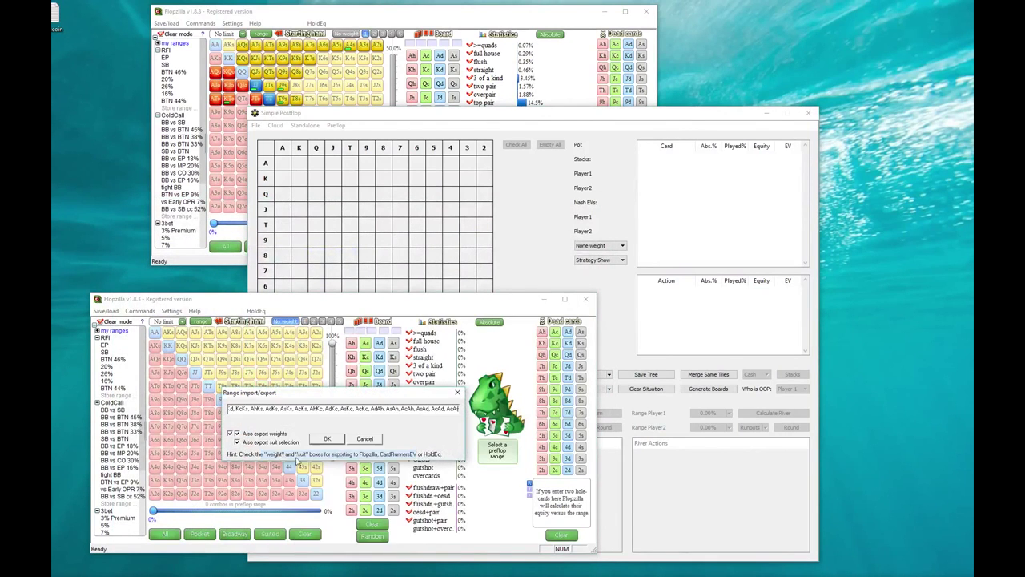
pyautogui.click(327, 438)
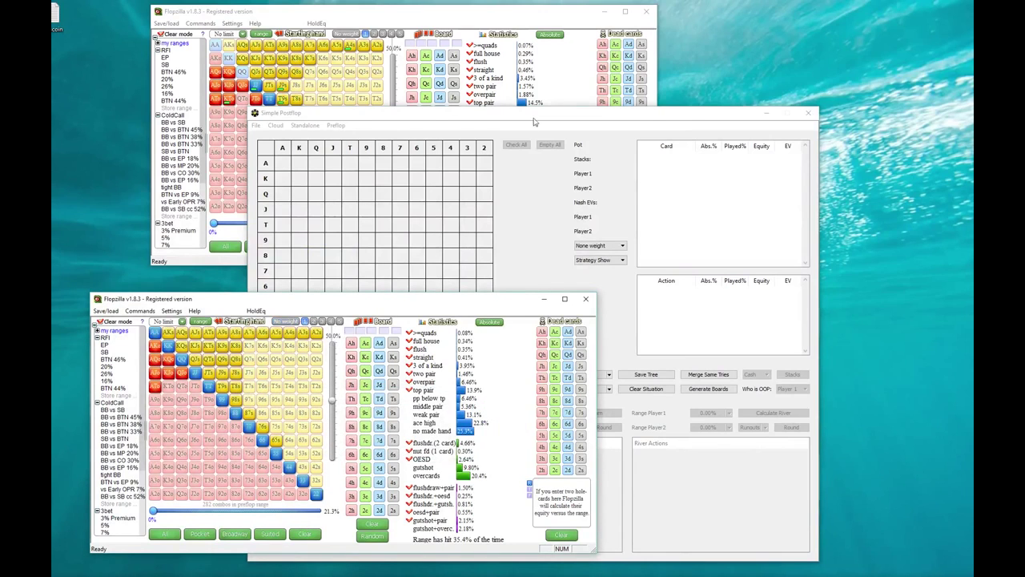
# Apply a 50% weight to 22, 33, 44, QJo and 65s in the lower Flopzilla range, checking Player 2's preflop strategy, and close the strategy editor.
pyautogui.moveTo(538, 121); pyautogui.dragTo(675, 88)
pyautogui.click(314, 495)
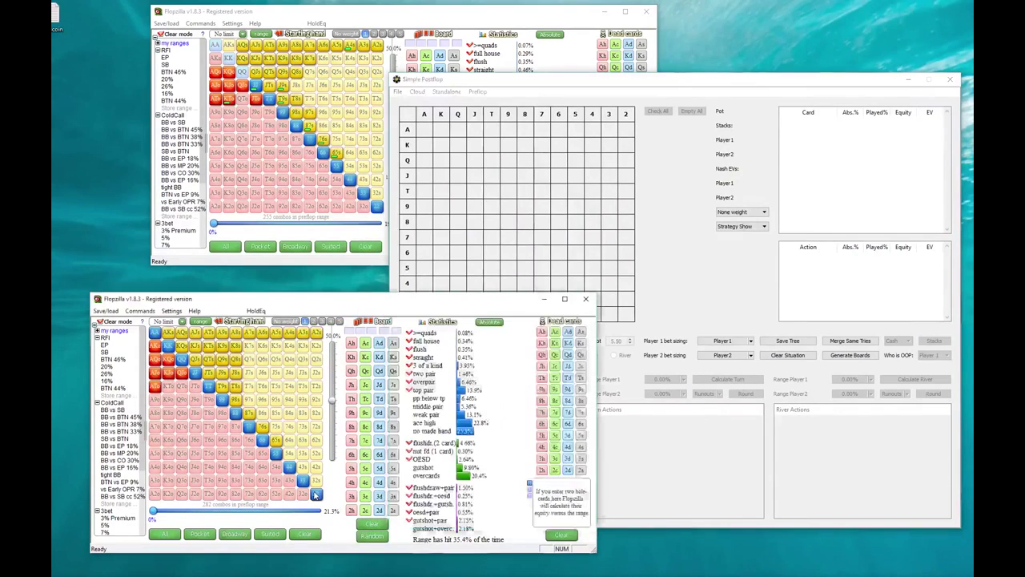
pyautogui.click(303, 483)
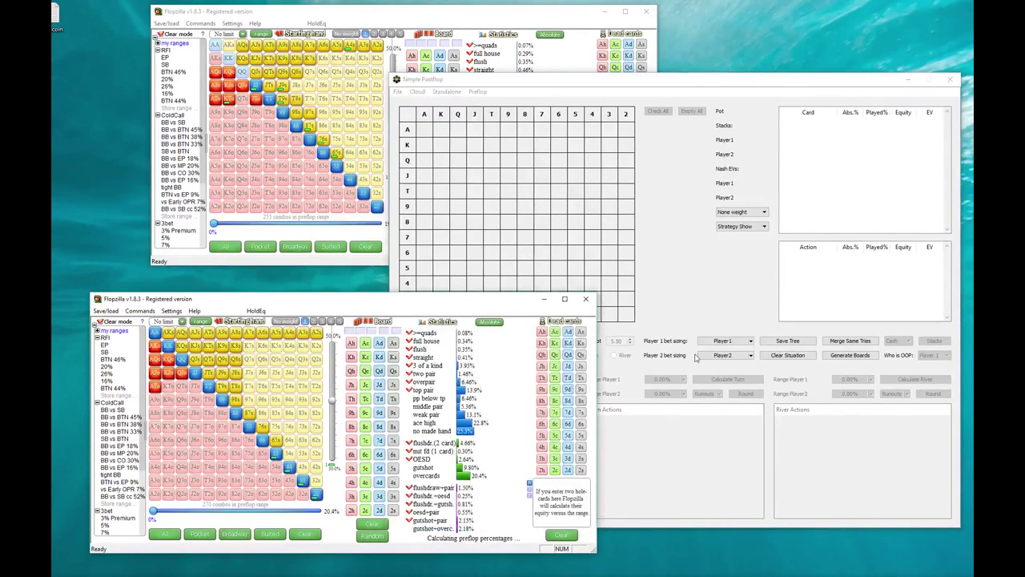
pyautogui.click(705, 287)
pyautogui.click(472, 393)
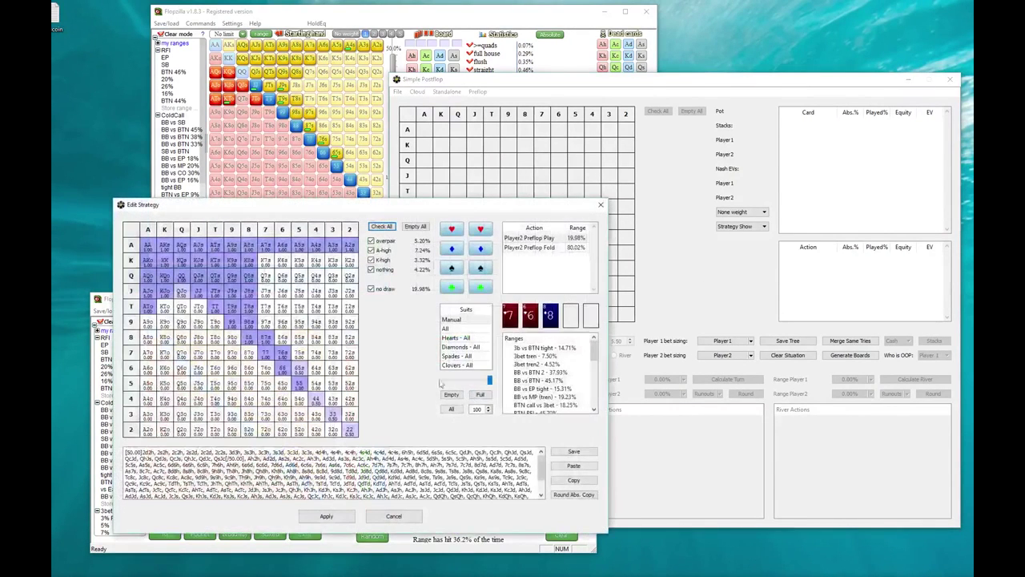
pyautogui.moveTo(319, 207); pyautogui.dragTo(562, 136)
pyautogui.click(277, 442)
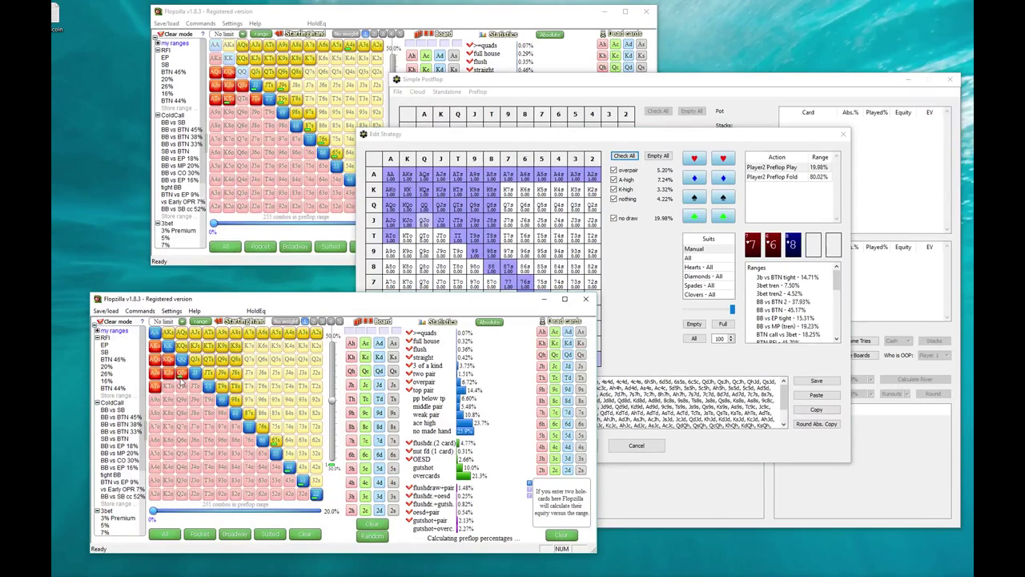
pyautogui.click(670, 344)
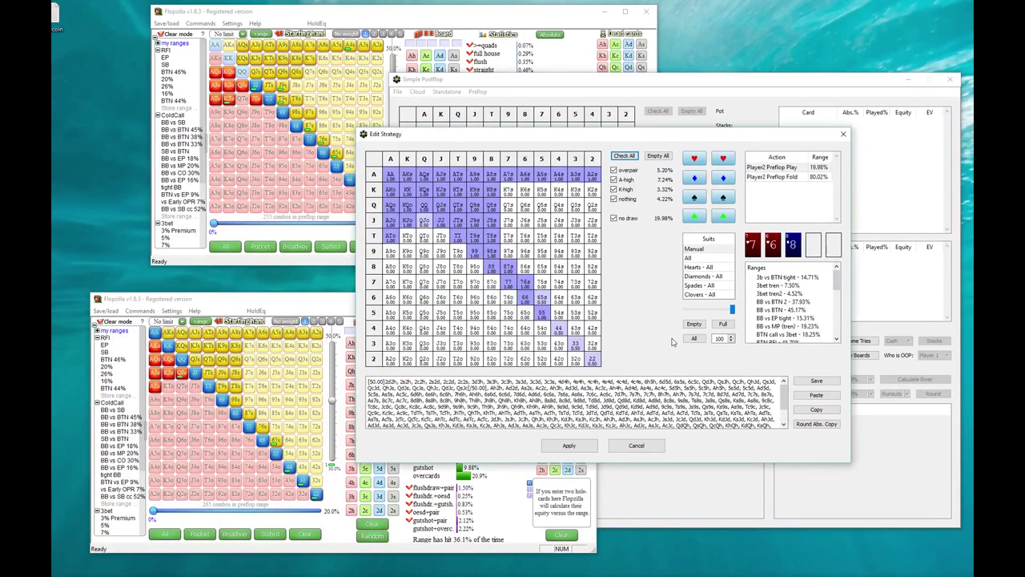
pyautogui.click(220, 297)
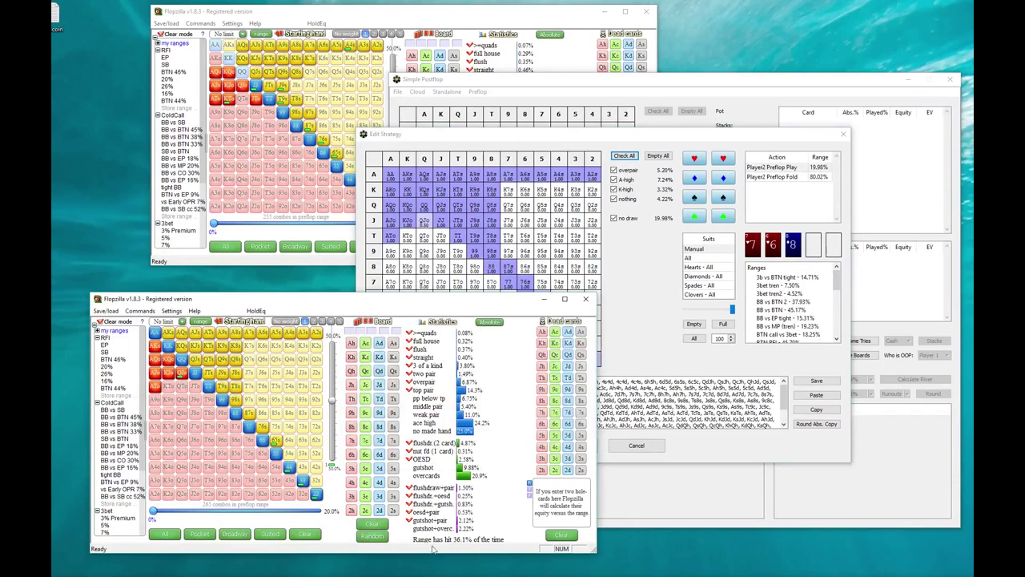
pyautogui.click(650, 316)
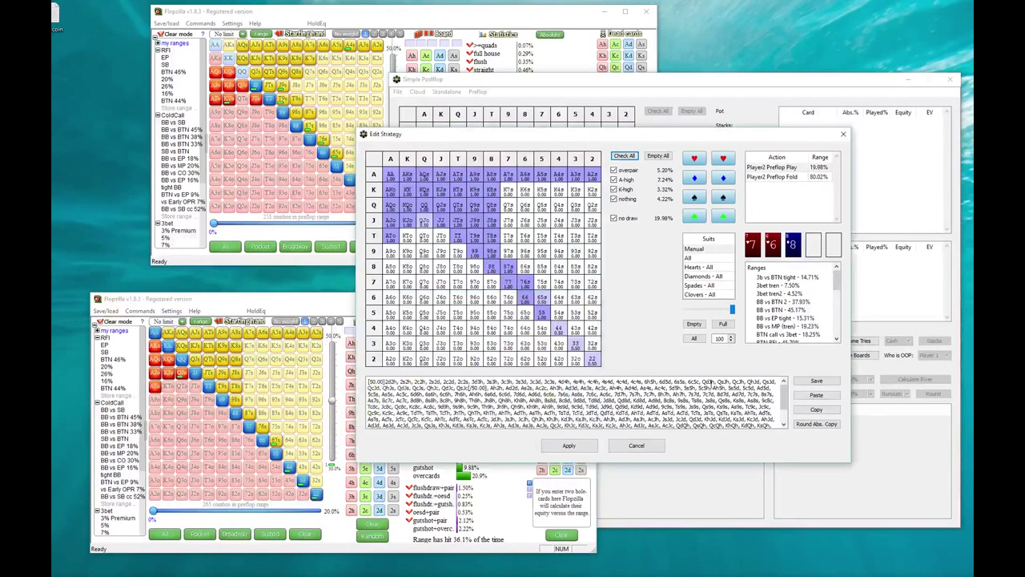
pyautogui.click(544, 449)
# Stack the two Flopzilla windows one above the other, open HoldEq, and place it beside them.
pyautogui.moveTo(313, 309); pyautogui.dragTo(304, 320)
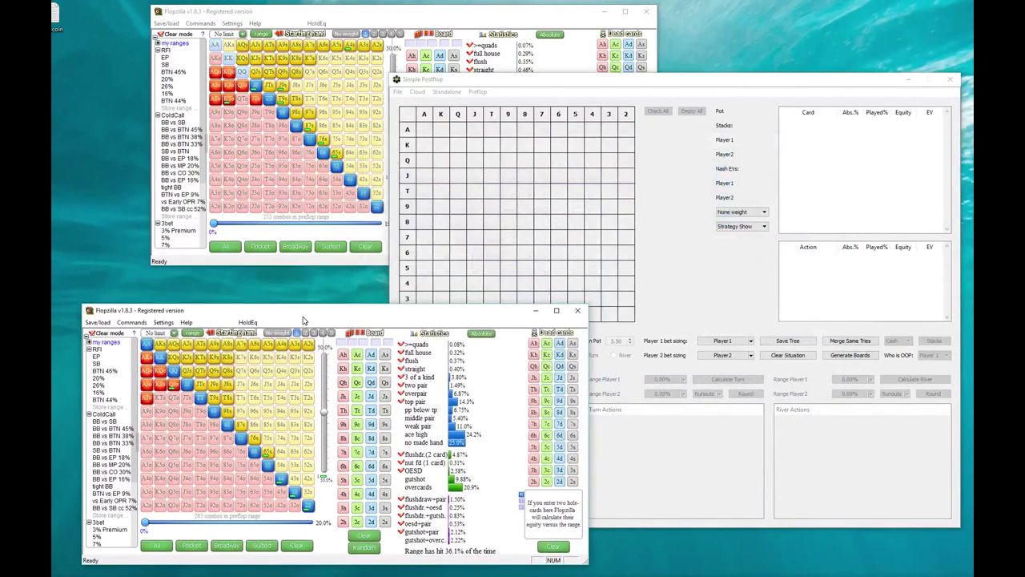
pyautogui.moveTo(364, 24); pyautogui.dragTo(297, 55)
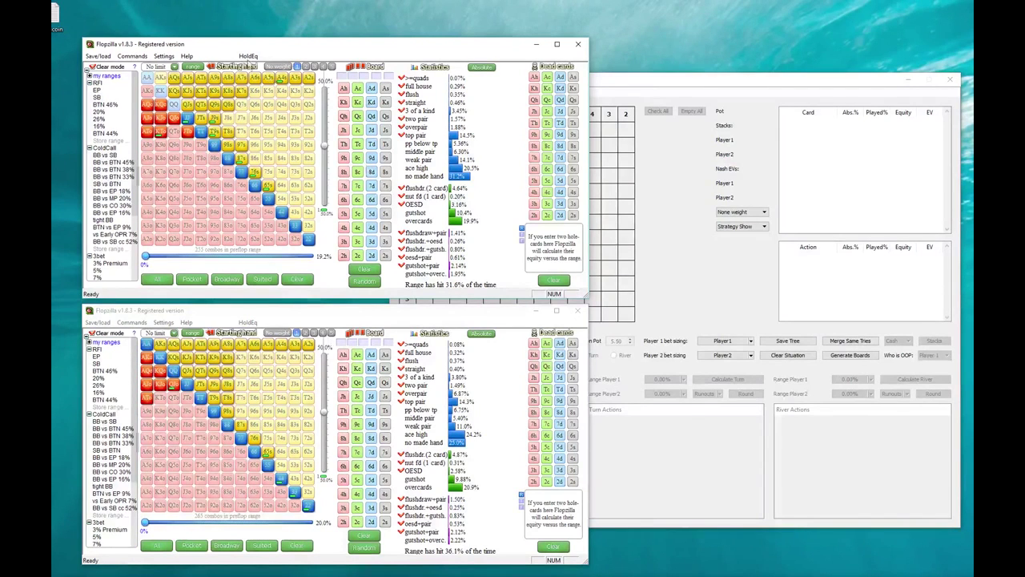
pyautogui.click(249, 57)
pyautogui.click(269, 66)
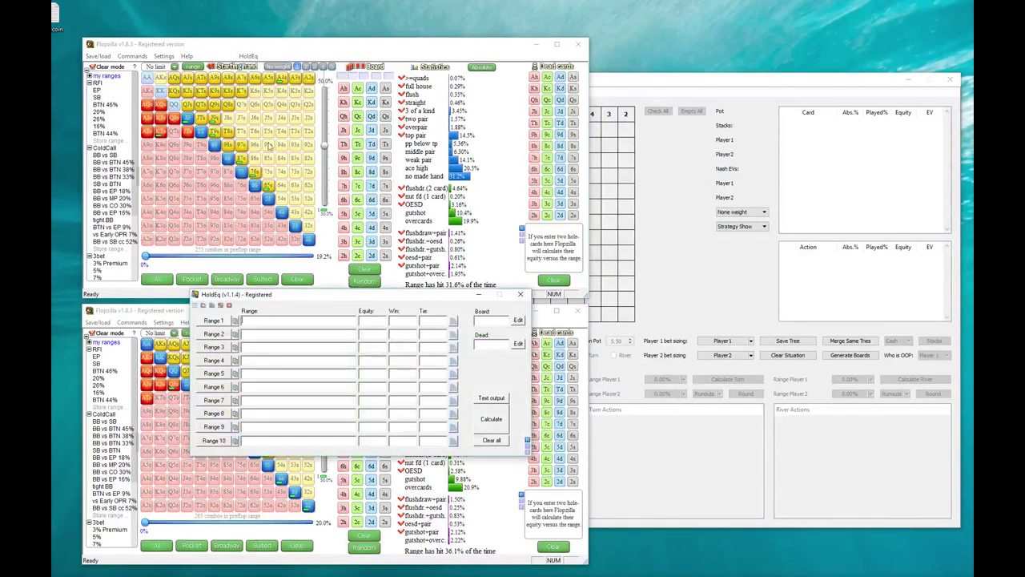
pyautogui.moveTo(314, 301); pyautogui.dragTo(716, 363)
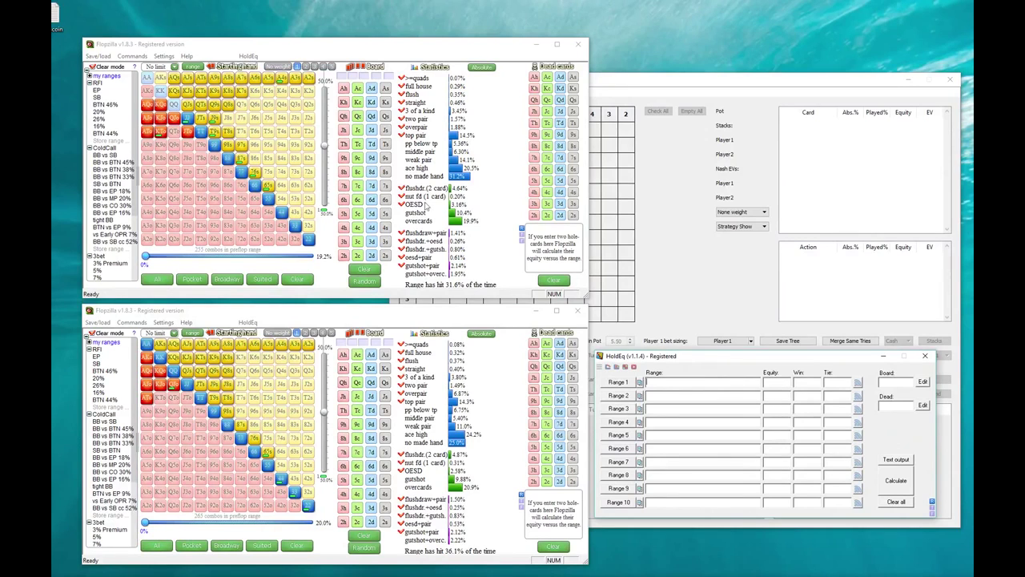
# Connect the upper Flopzilla range to HoldEq's Range 1 and the lower one to Range 2.
pyautogui.click(857, 384)
pyautogui.moveTo(401, 190)
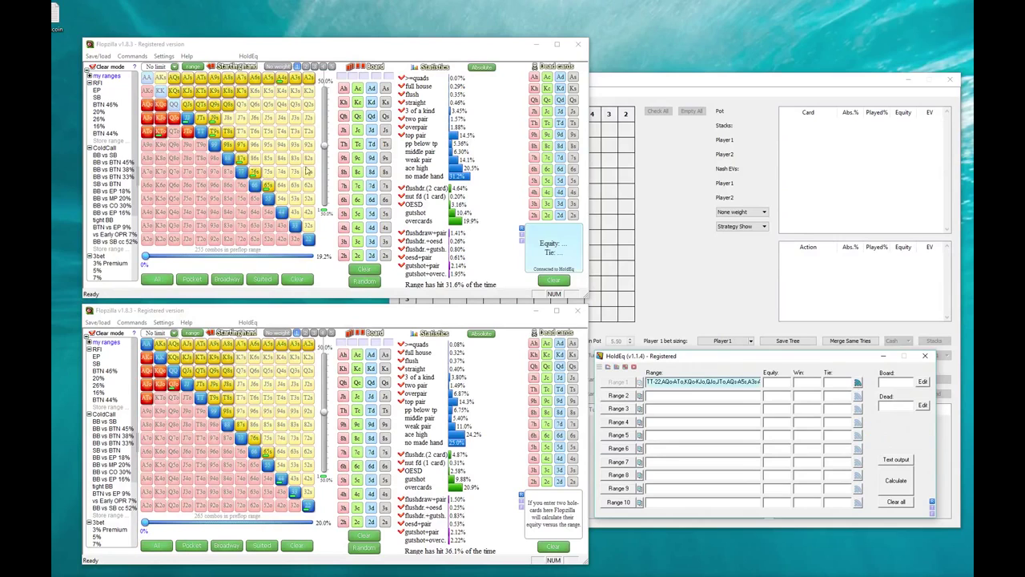
pyautogui.moveTo(317, 412)
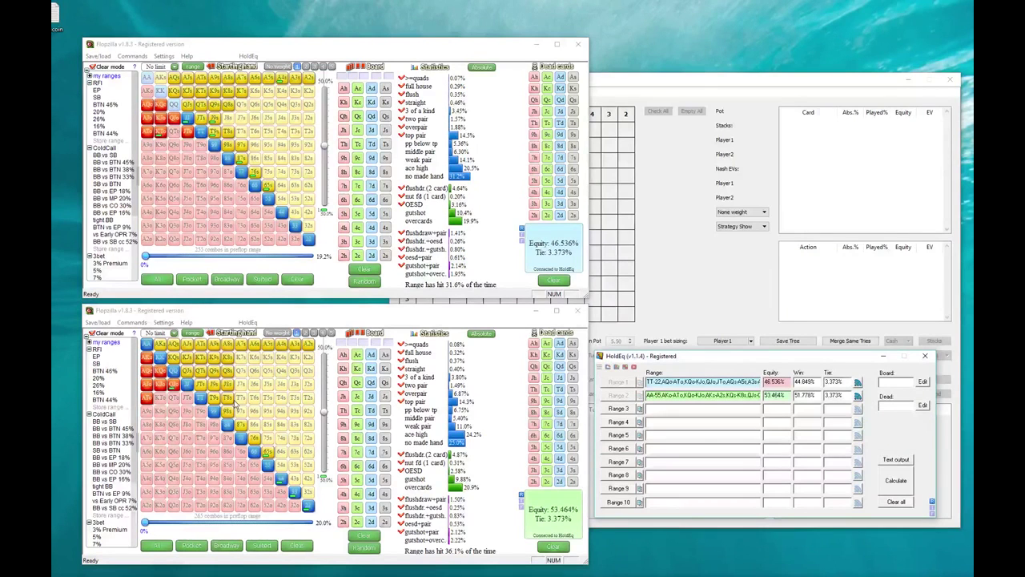
pyautogui.click(386, 318)
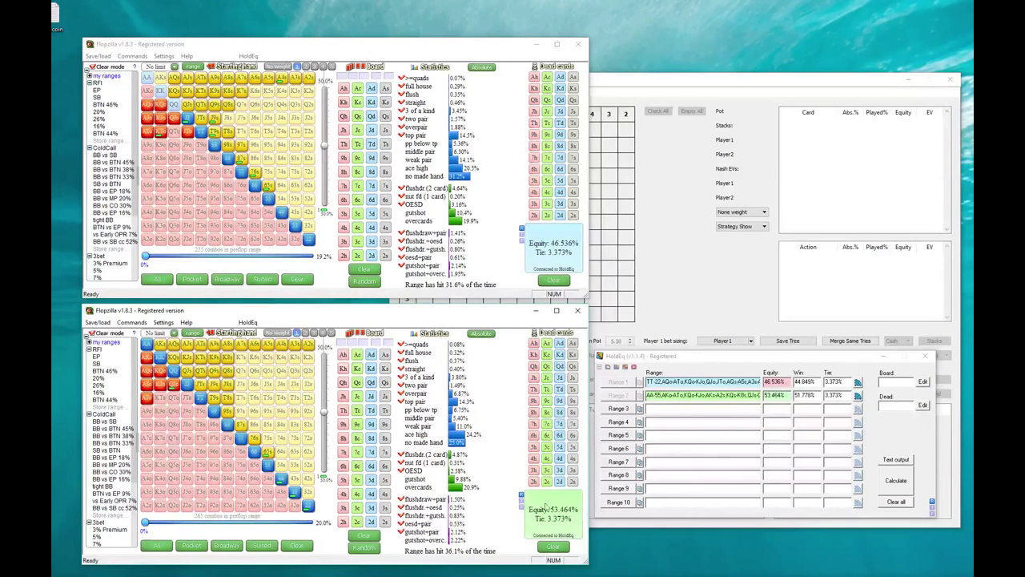
# Set the flop to 8d 7h 6h for both connected Flopzilla ranges.
pyautogui.click(347, 196)
pyautogui.click(343, 199)
pyautogui.click(343, 185)
pyautogui.click(371, 171)
pyautogui.moveTo(461, 250)
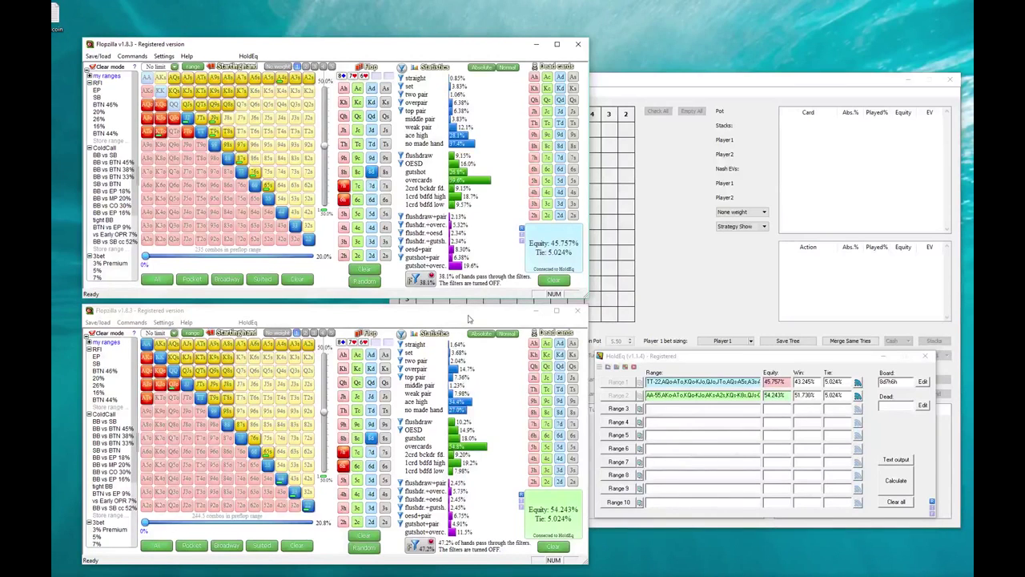
# Fix the lower range's statistics on overpairs and top pairs in turn, and examine the weak pair and no made hand combos and their equity.
pyautogui.click(461, 320)
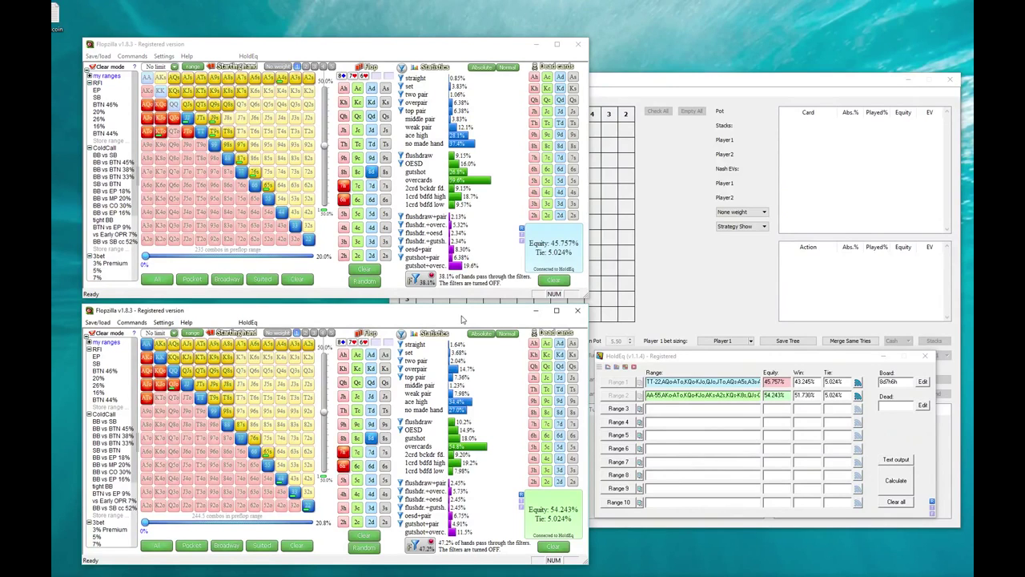
pyautogui.moveTo(451, 355)
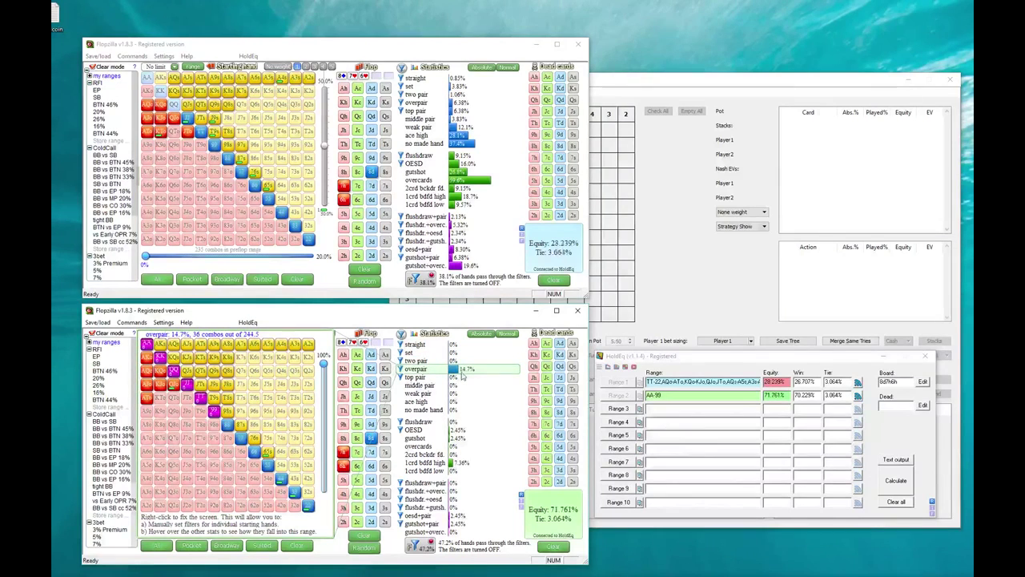
pyautogui.rightClick(462, 374)
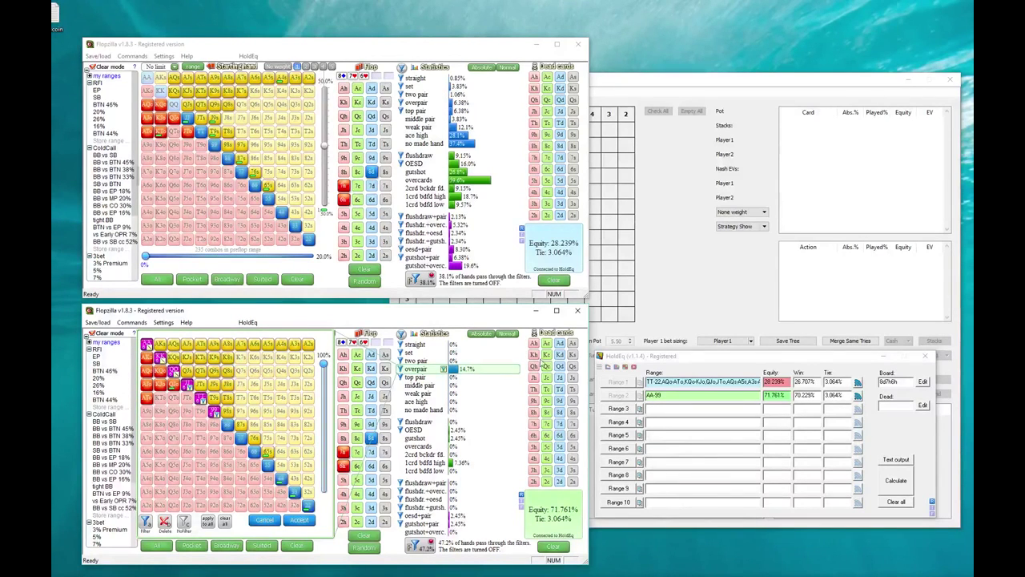
pyautogui.click(463, 382)
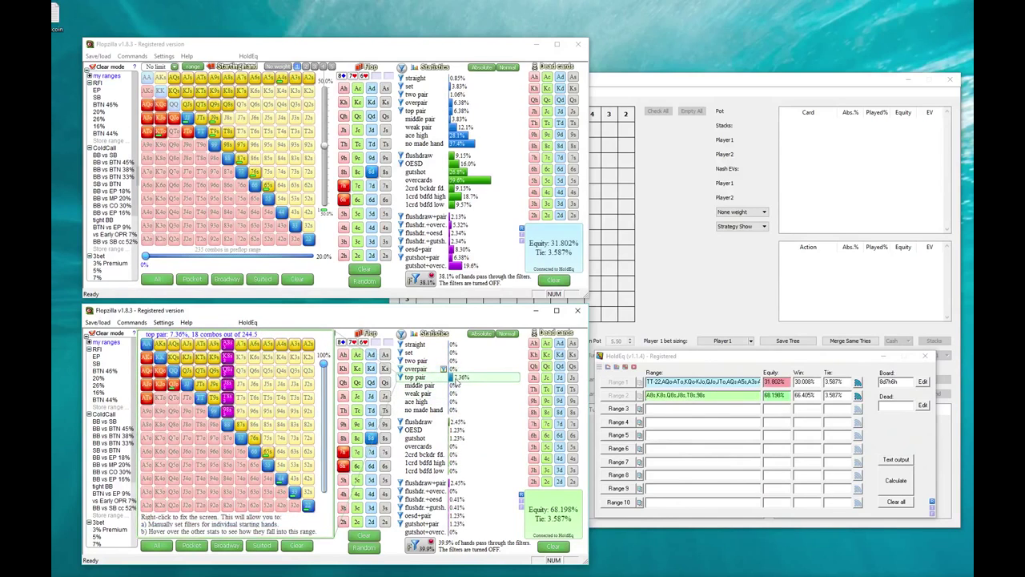
pyautogui.rightClick(458, 383)
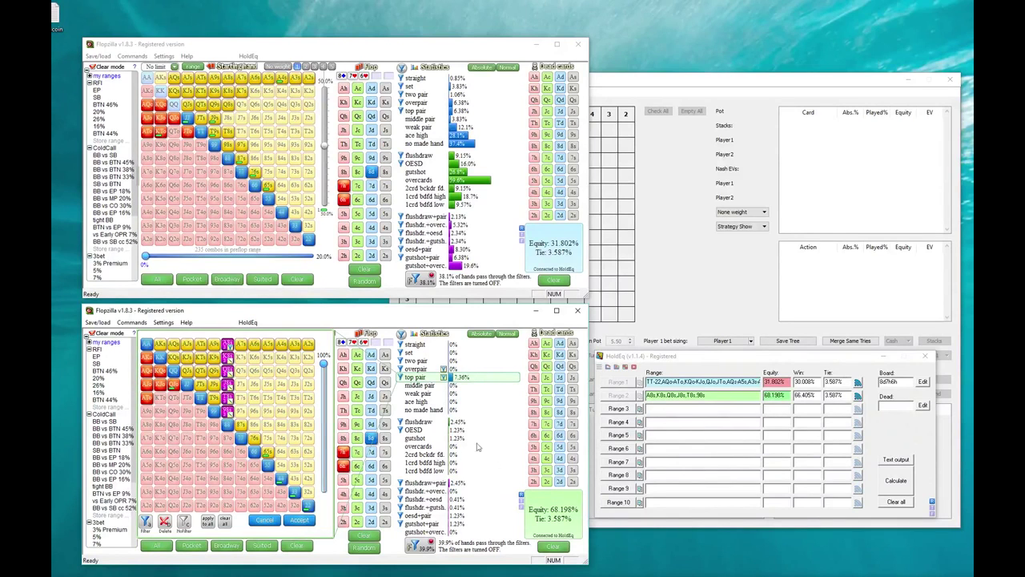
pyautogui.rightClick(473, 407)
pyautogui.rightClick(456, 394)
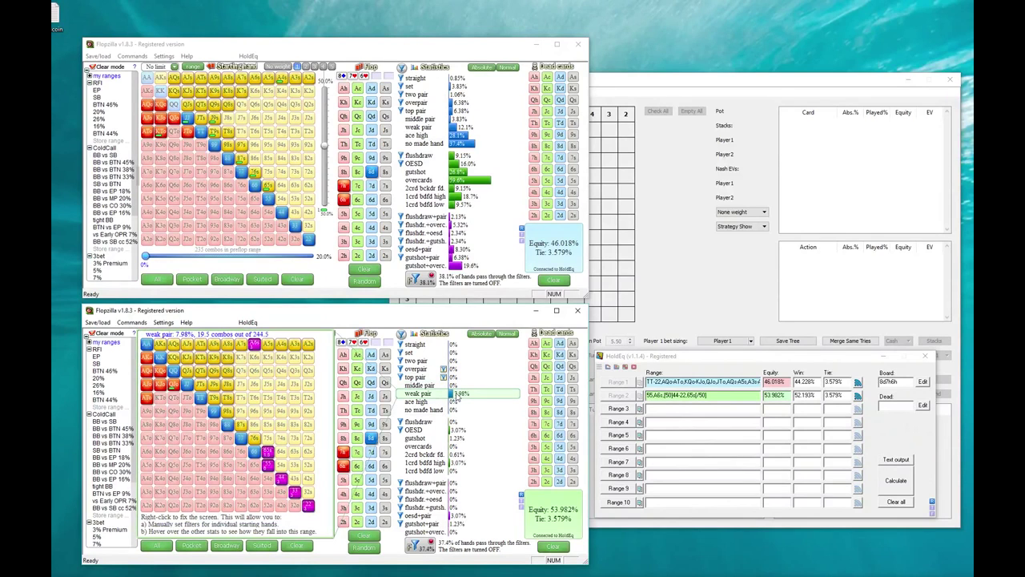
pyautogui.rightClick(459, 409)
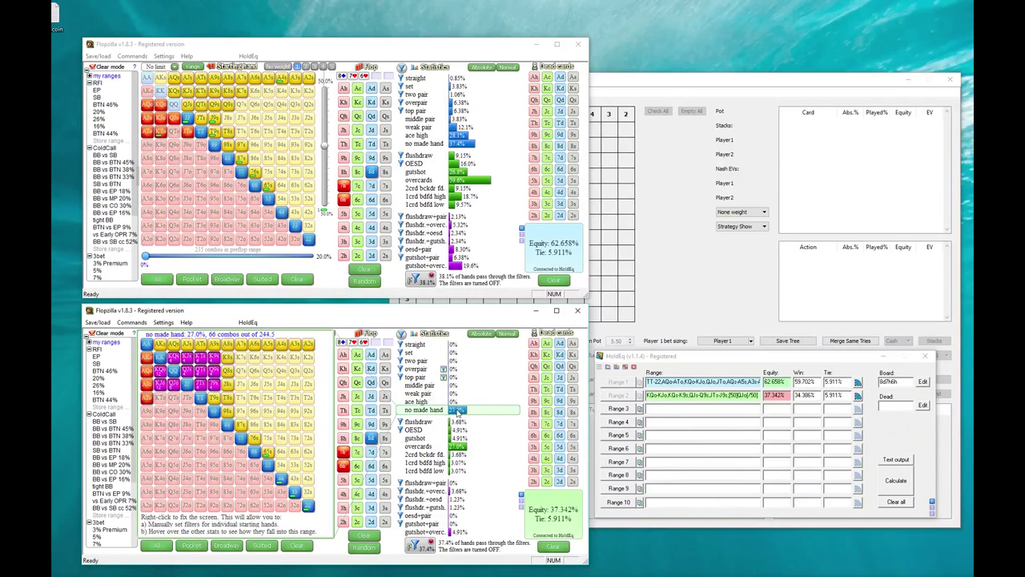
pyautogui.rightClick(459, 410)
# Fix the lower range's statistics on flush draws, OESDs and gutshots in turn, and examine which hands they contain and their equity.
pyautogui.rightClick(462, 424)
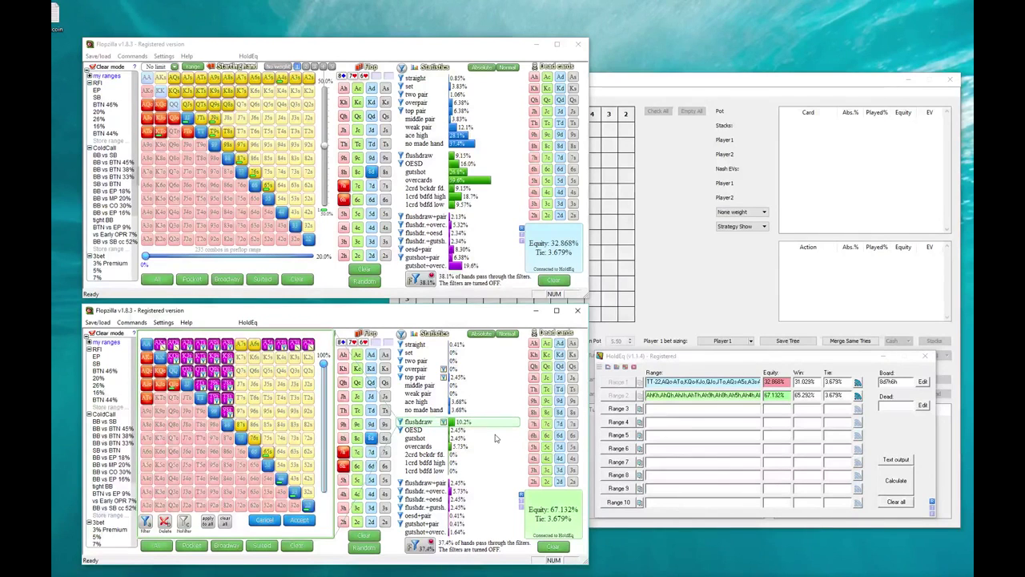
pyautogui.moveTo(461, 433)
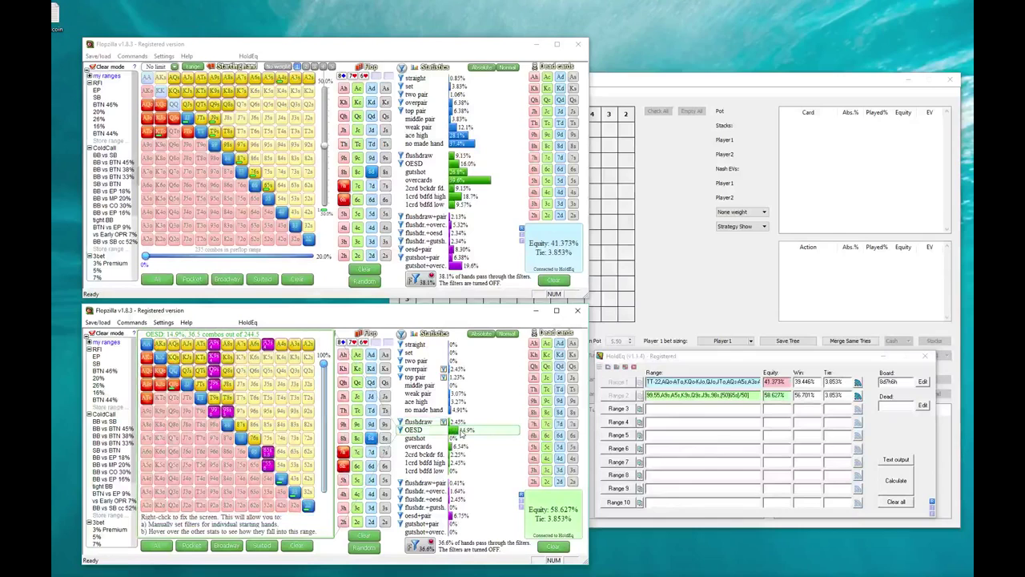
pyautogui.rightClick(460, 433)
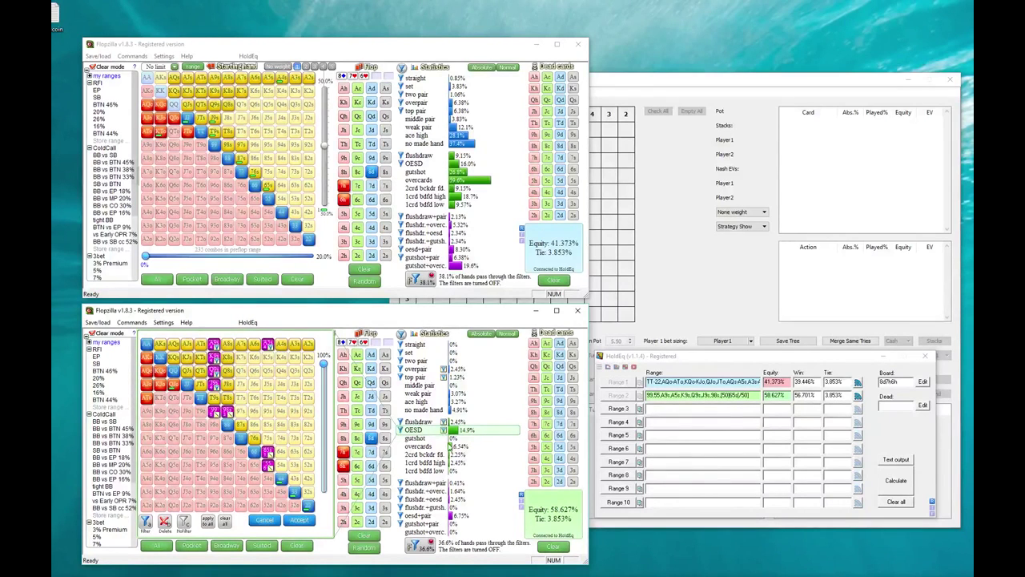
pyautogui.click(464, 439)
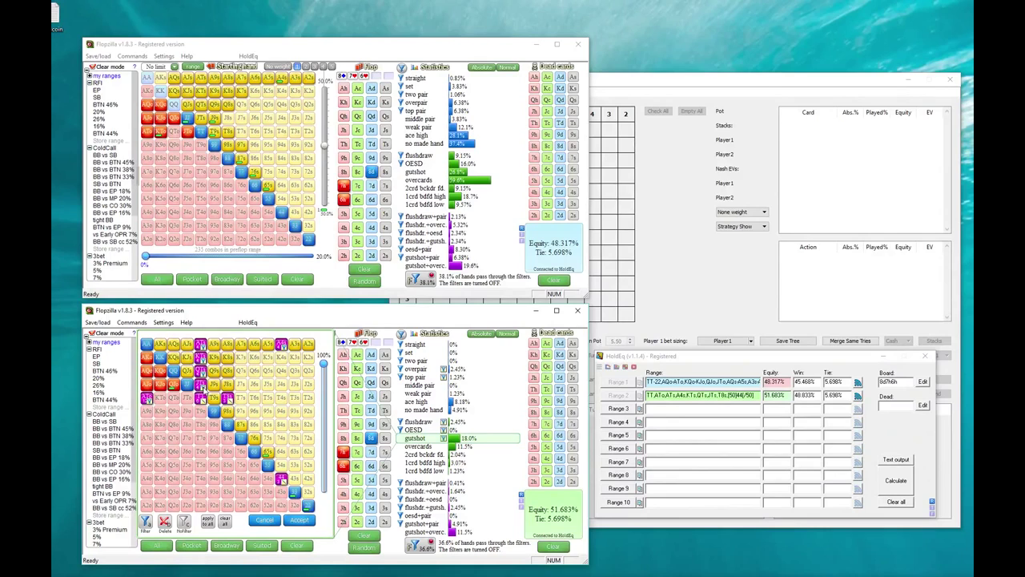
pyautogui.click(489, 438)
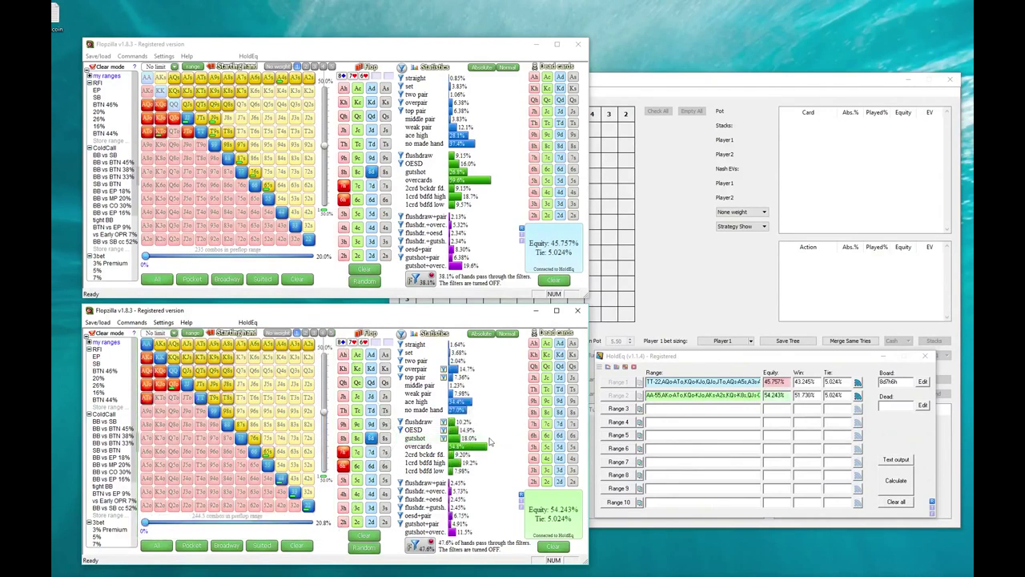
pyautogui.moveTo(470, 443)
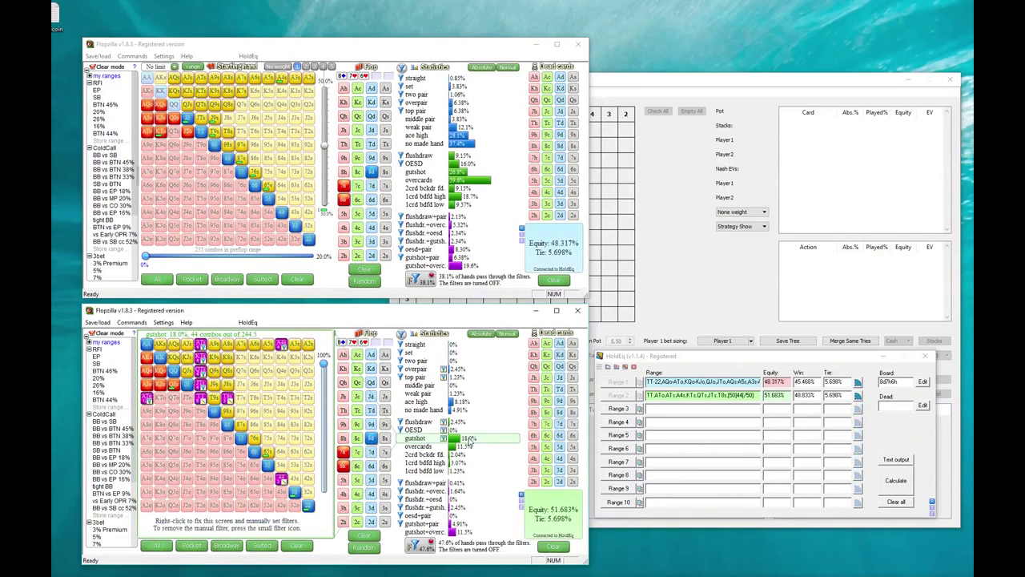